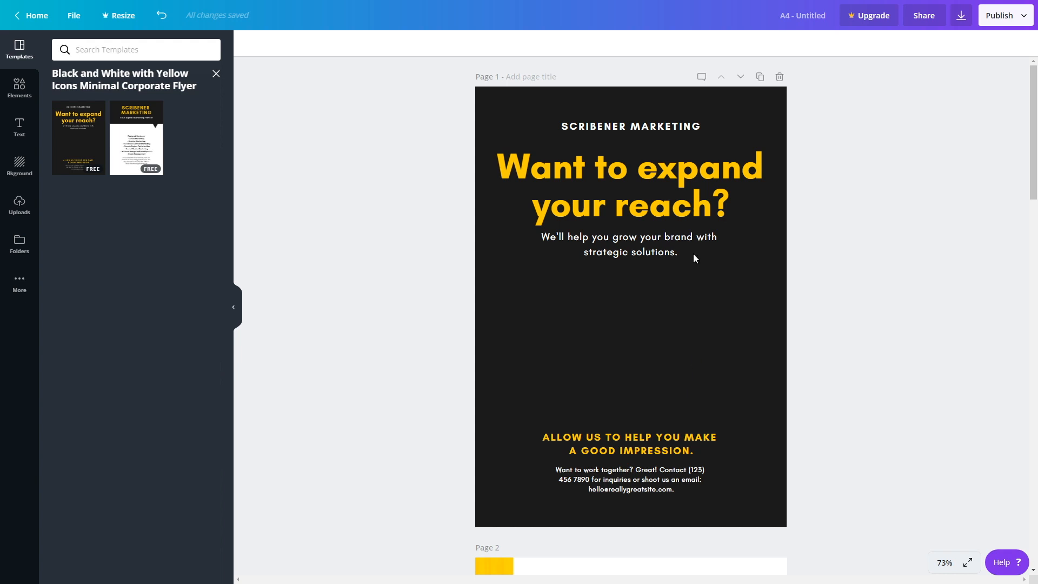
Step: Replace the headline on page 1 with "How to Sell Like A Doctor"
{"action": "double_click", "coordinate": [671, 212]}
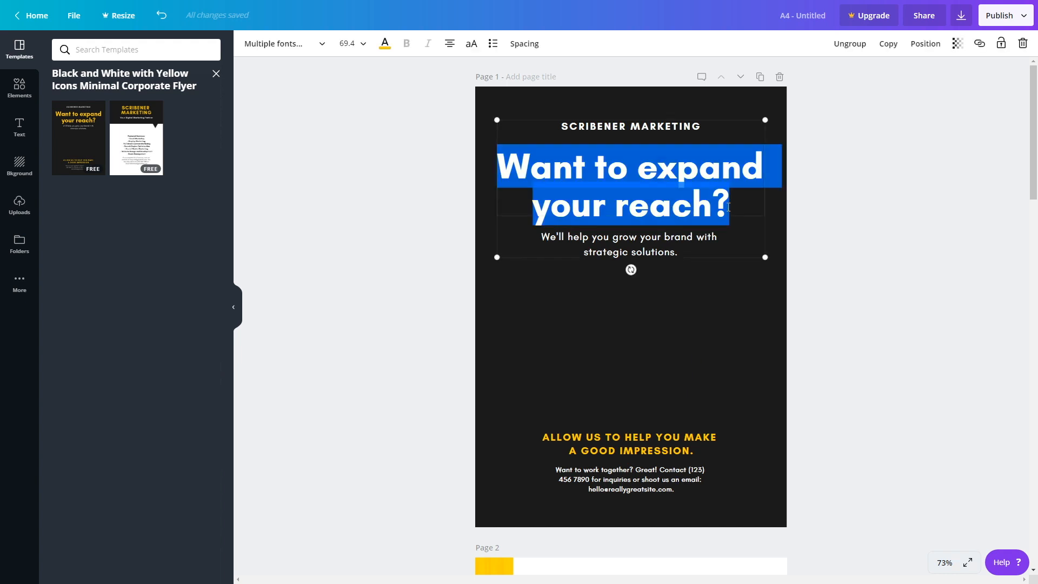
{"action": "type", "text": "Sell Lik"}
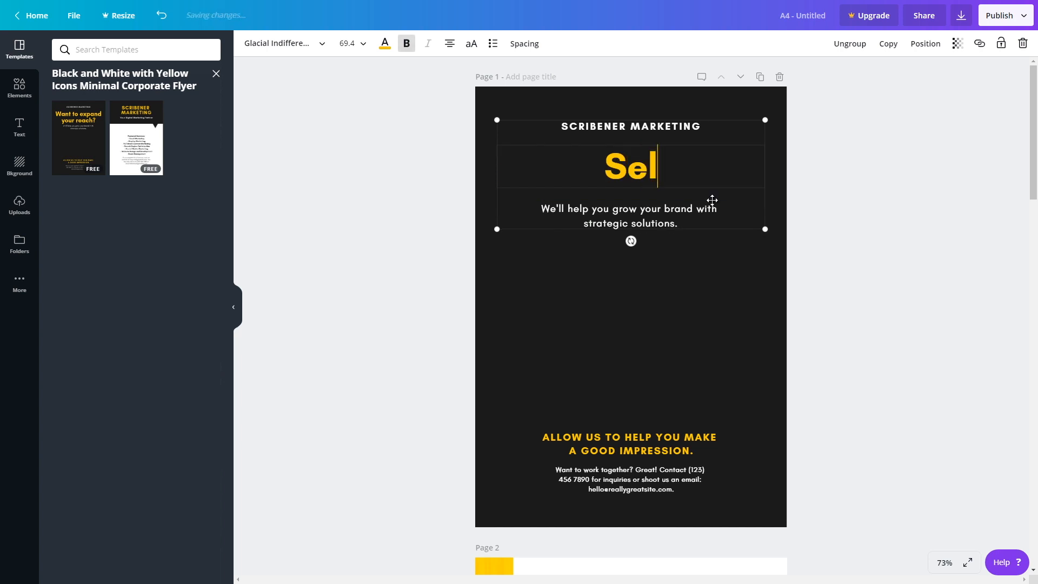
{"action": "type", "text": "e A Doctor"}
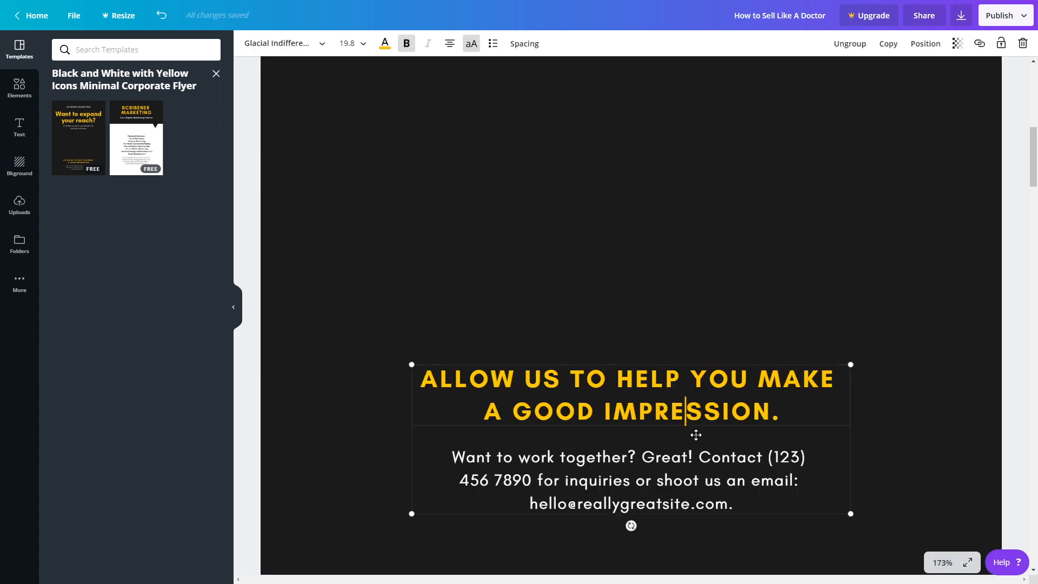
Step: Ungroup the text block at the bottom of page 1 and delete its contact paragraph
{"action": "scroll", "coordinate": [696, 434], "scroll_direction": "down", "scroll_amount": 1}
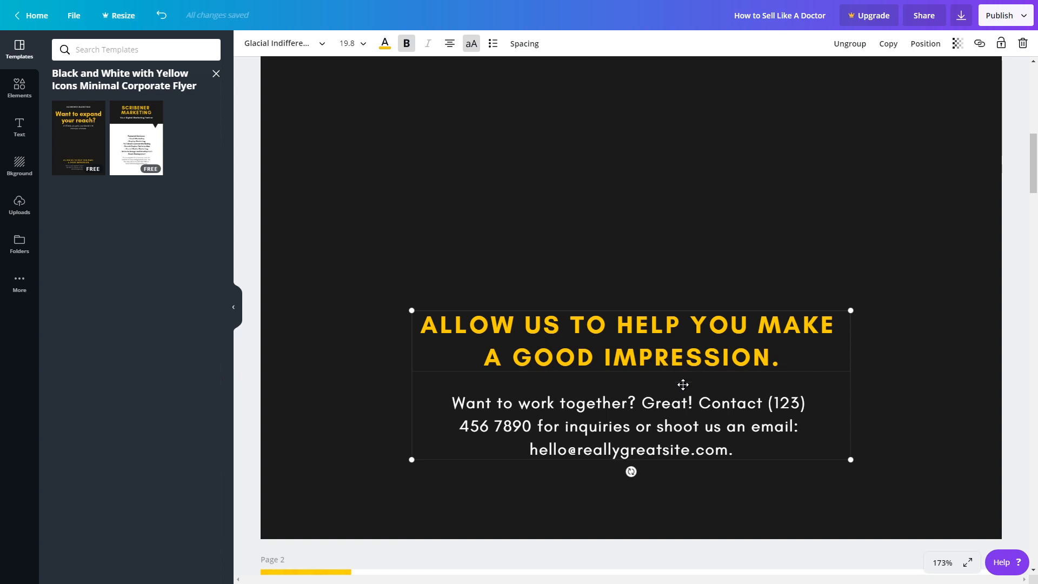
{"action": "mouse_move", "coordinate": [683, 381]}
{"action": "left_mouse_down"}
{"action": "mouse_move", "coordinate": [681, 372]}
{"action": "mouse_move", "coordinate": [685, 388]}
{"action": "left_mouse_up"}
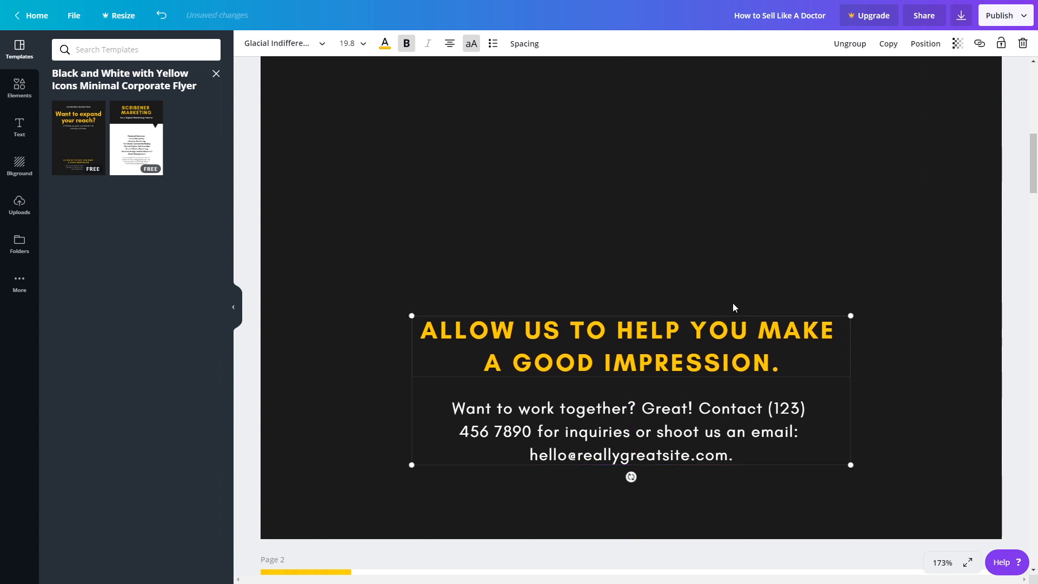
{"action": "left_click", "coordinate": [849, 45]}
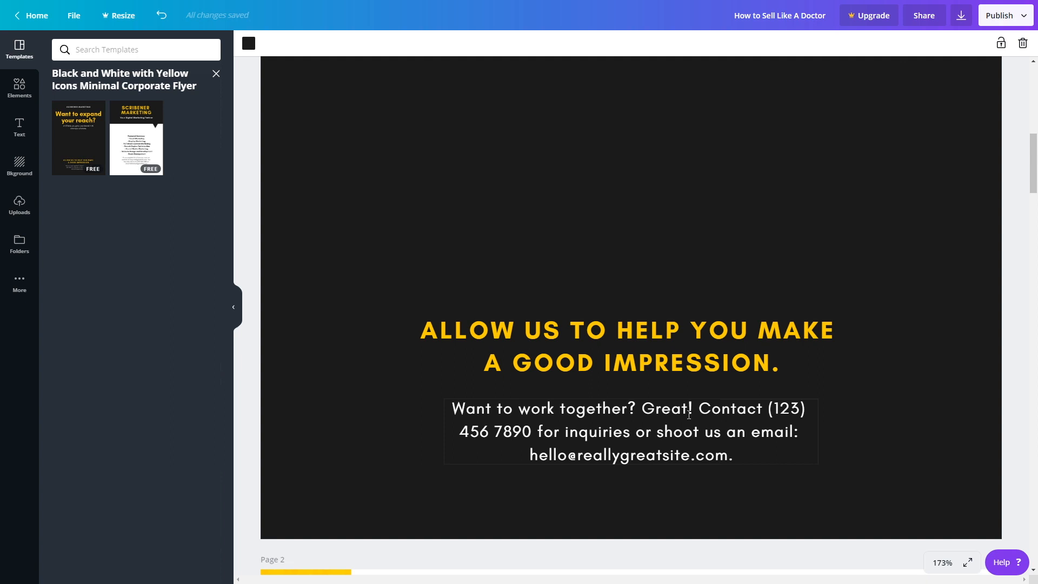
{"action": "left_click", "coordinate": [657, 416]}
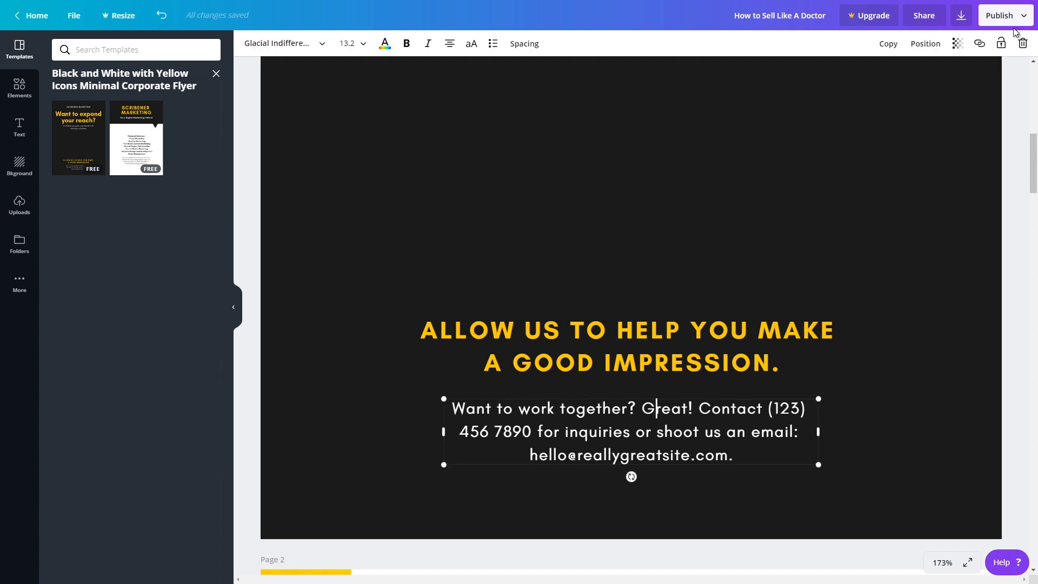
{"action": "left_click", "coordinate": [1023, 43]}
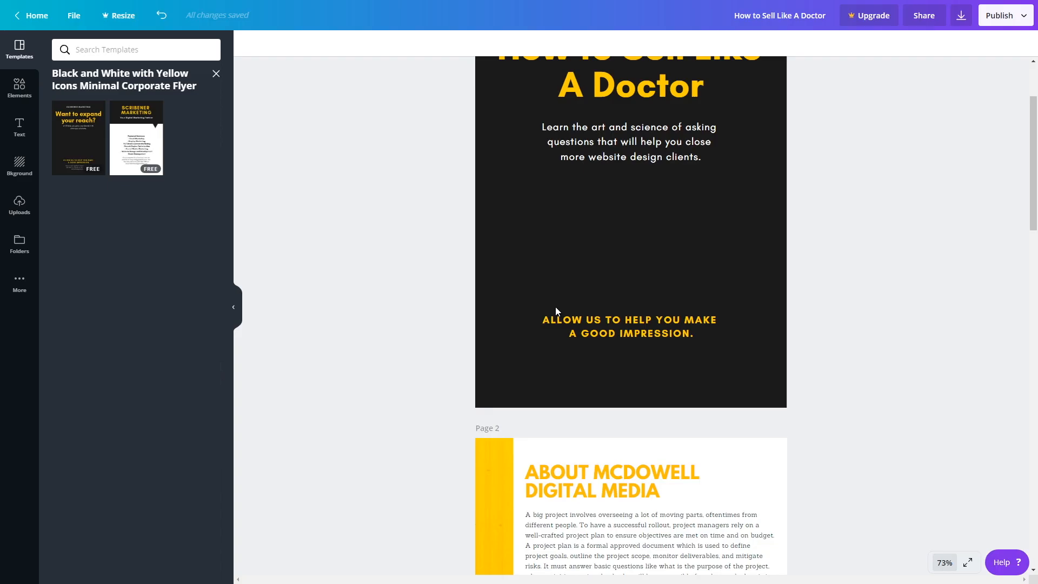
Step: Change the page 1 background to the orange-yellow from the document's colors
{"action": "scroll", "coordinate": [555, 312], "scroll_direction": "up", "scroll_amount": 1}
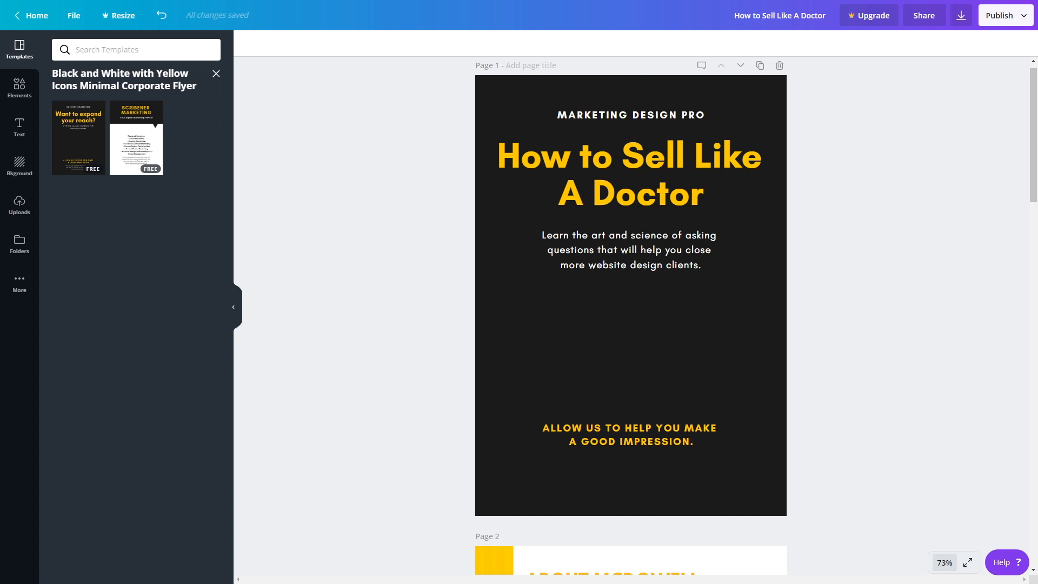
{"action": "left_click", "coordinate": [517, 293]}
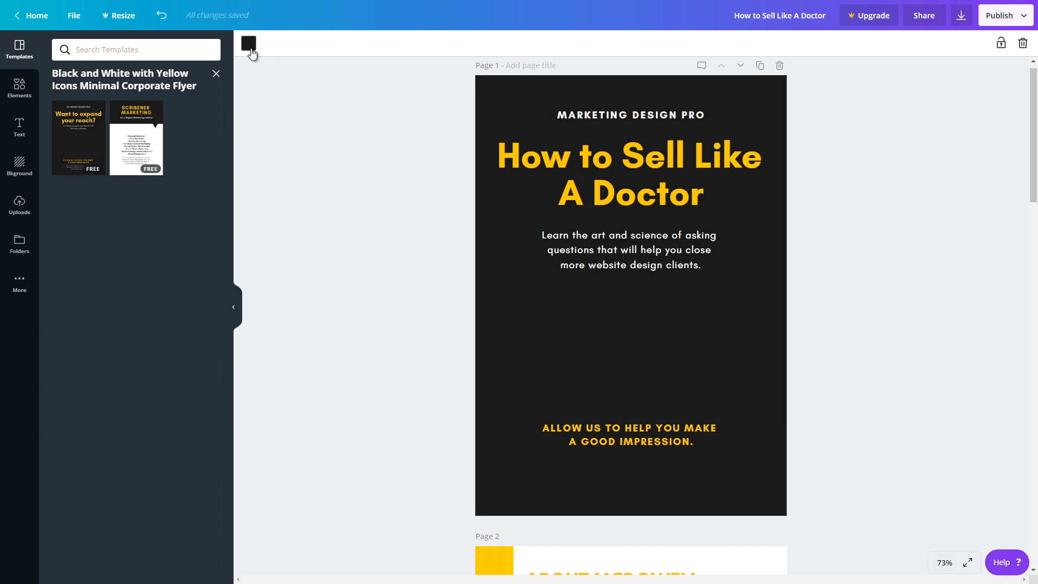
{"action": "left_click", "coordinate": [249, 45]}
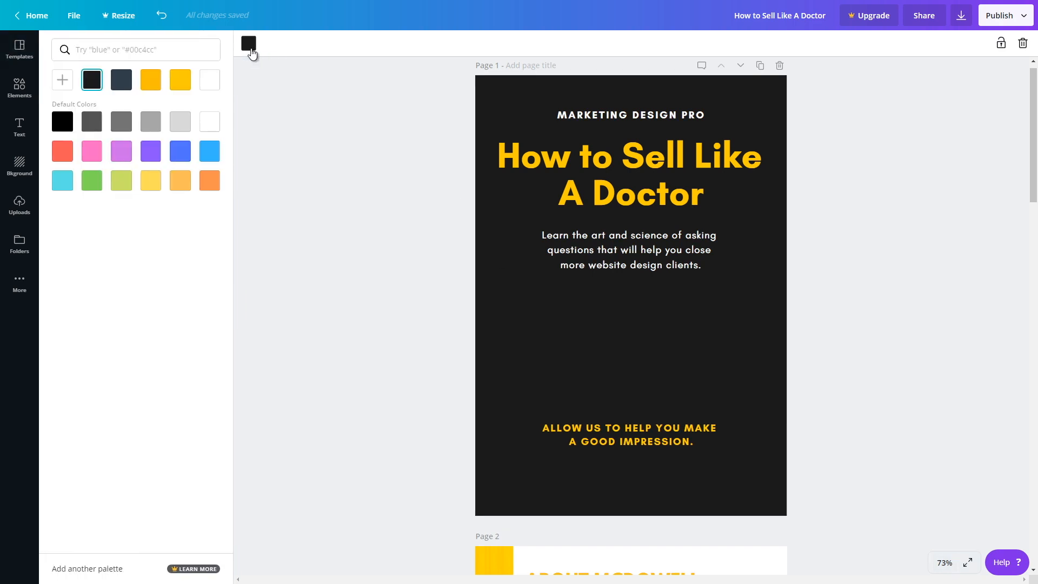
{"action": "left_click", "coordinate": [150, 81]}
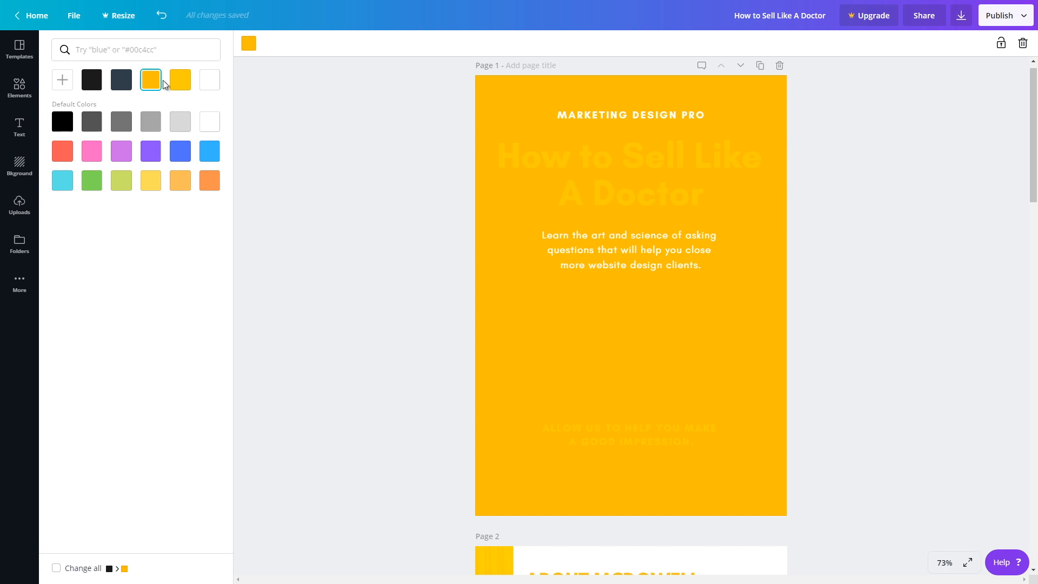
Step: Recolor the page 1 headline and the bottom tagline in the document's near-black color
{"action": "left_click", "coordinate": [630, 265]}
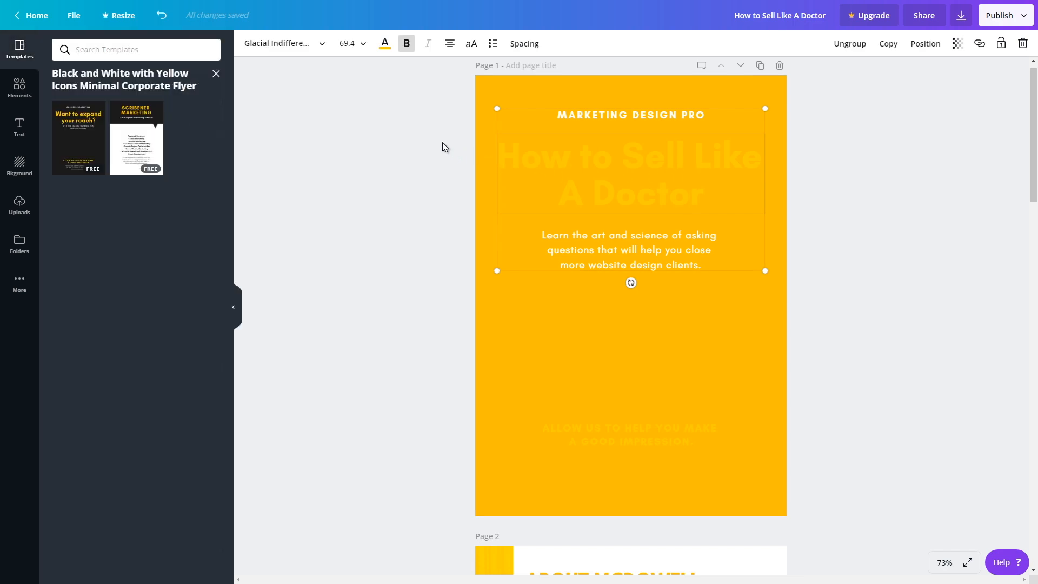
{"action": "left_click", "coordinate": [384, 44]}
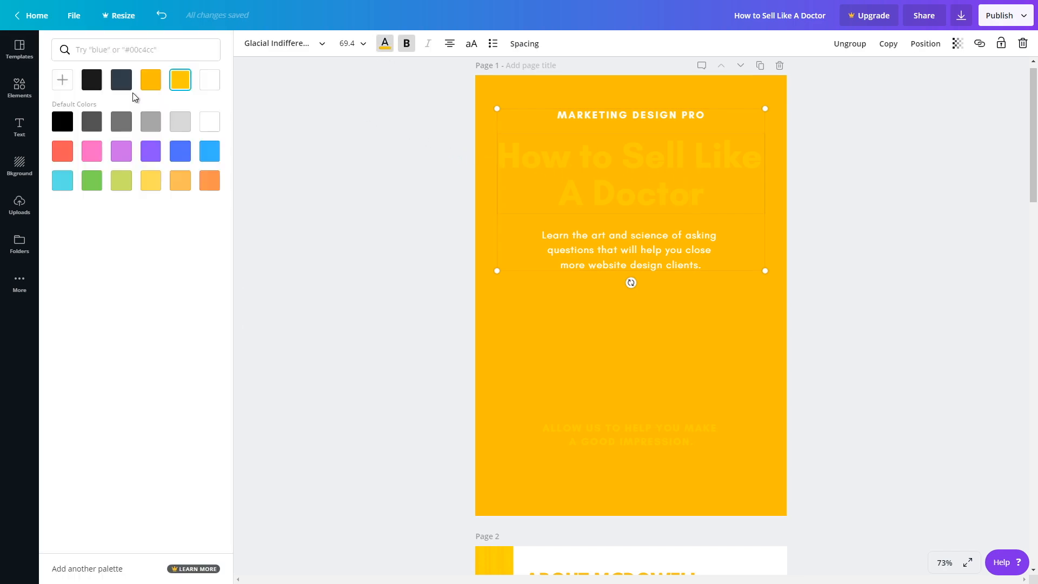
{"action": "left_click", "coordinate": [91, 79]}
{"action": "key", "text": "Tab"}
{"action": "left_click", "coordinate": [92, 79]}
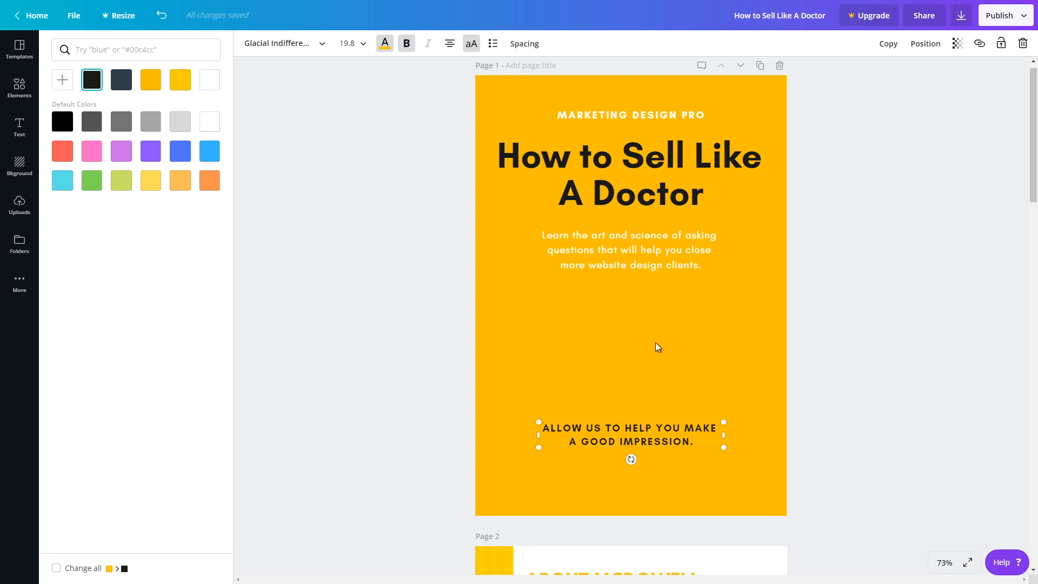
Step: Search the elements for "doctor", add the free cartoon doctor pointing upward, and shrink it into the lower-right corner of page 1
{"action": "left_click", "coordinate": [21, 89]}
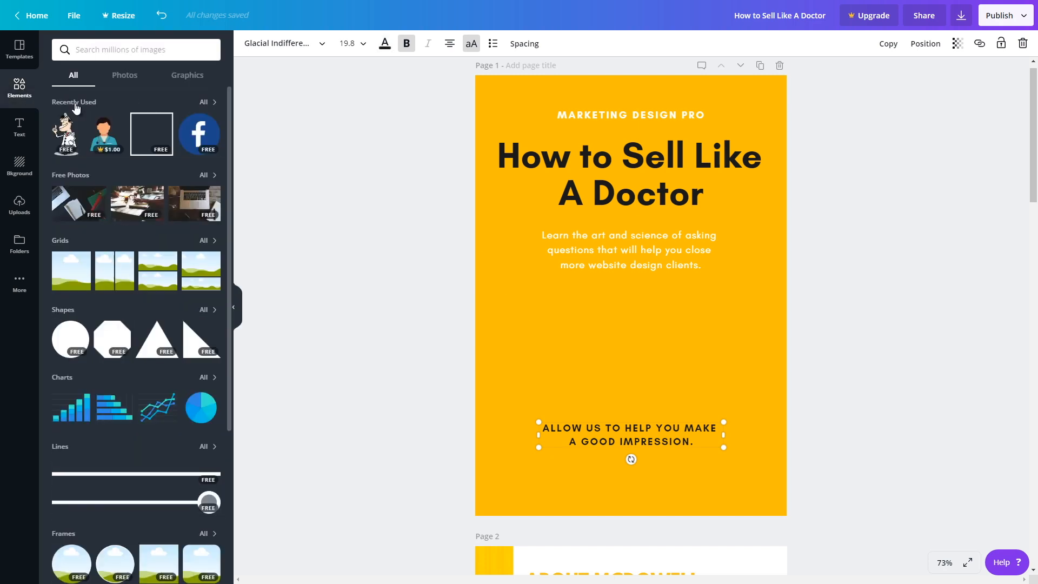
{"action": "left_click", "coordinate": [157, 54]}
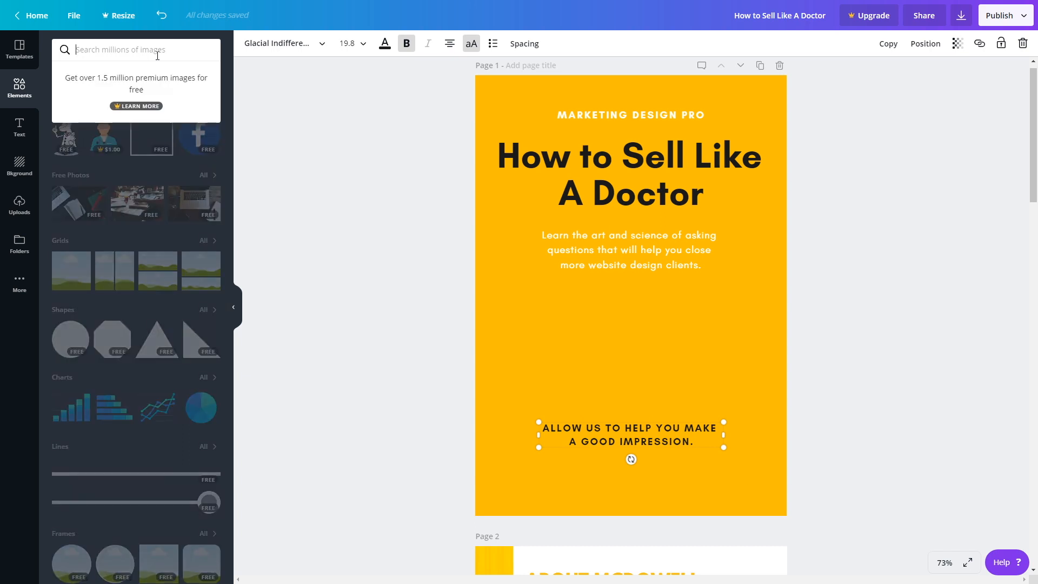
{"action": "type", "text": "doctor"}
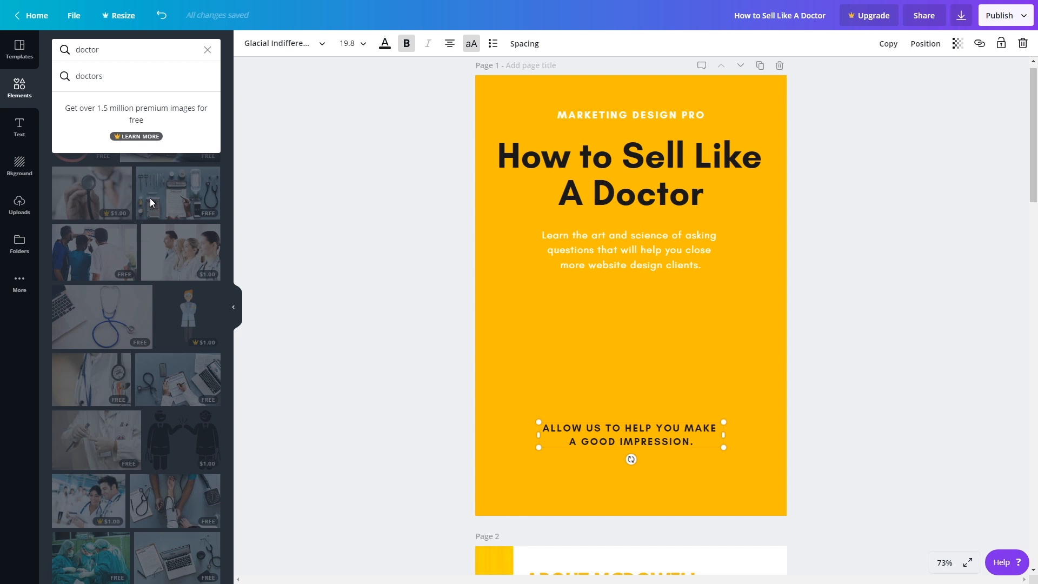
{"action": "key", "text": "Return"}
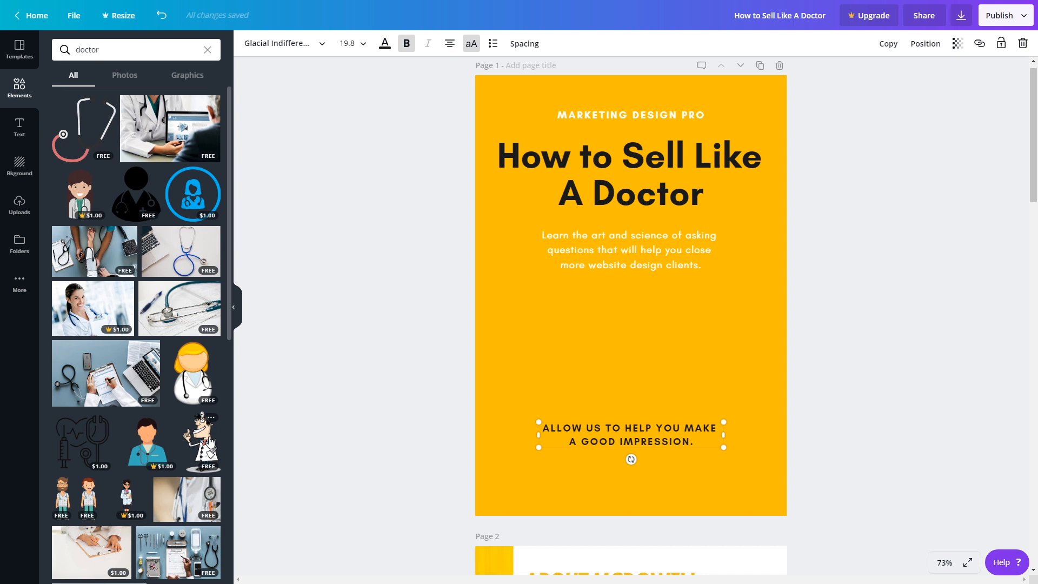
{"action": "scroll", "coordinate": [210, 443], "scroll_direction": "down", "scroll_amount": 1}
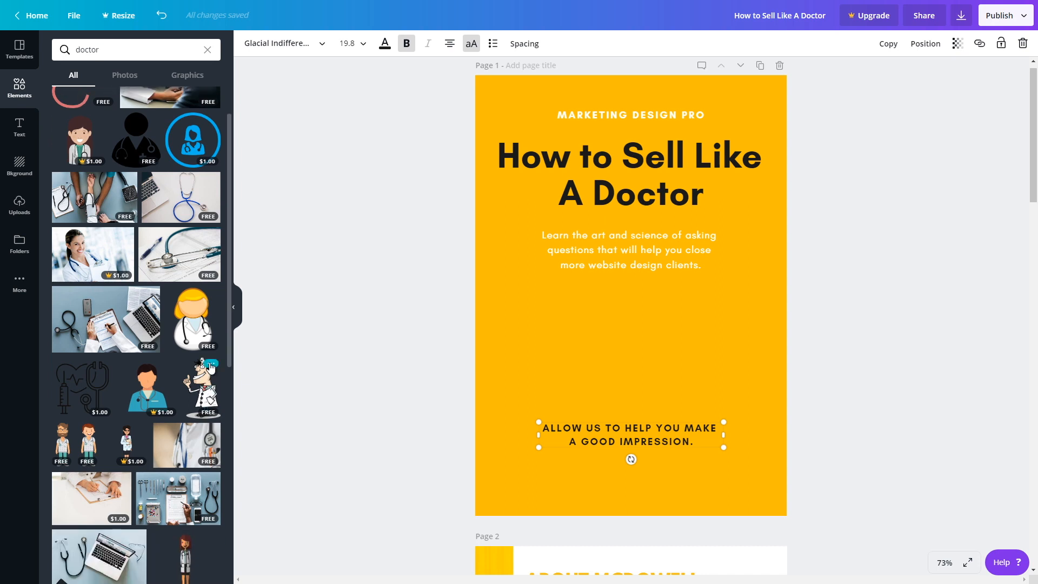
{"action": "left_click", "coordinate": [209, 390]}
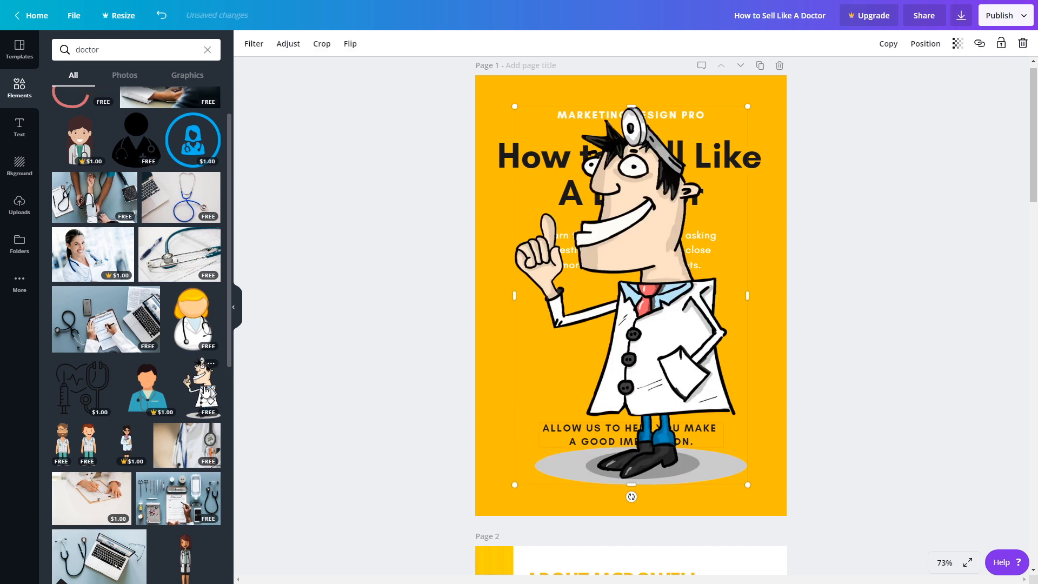
{"action": "left_click_drag", "start_coordinate": [513, 104], "coordinate": [662, 279]}
{"action": "left_click_drag", "start_coordinate": [710, 351], "coordinate": [689, 340]}
Step: Move the bottom tagline to the page's left side, left-align it, and replace it with "QUESTIONS LIST" and a "BY" line with the author's name
{"action": "left_click_drag", "start_coordinate": [598, 447], "coordinate": [557, 458]}
{"action": "left_click", "coordinate": [449, 43]}
{"action": "left_click", "coordinate": [864, 405]}
{"action": "double_click", "coordinate": [524, 442]}
{"action": "type", "text": "QUESTIONS LIST"}
{"action": "key", "text": "Return"}
{"action": "type", "text": "BY NIKHIL ARORA"}
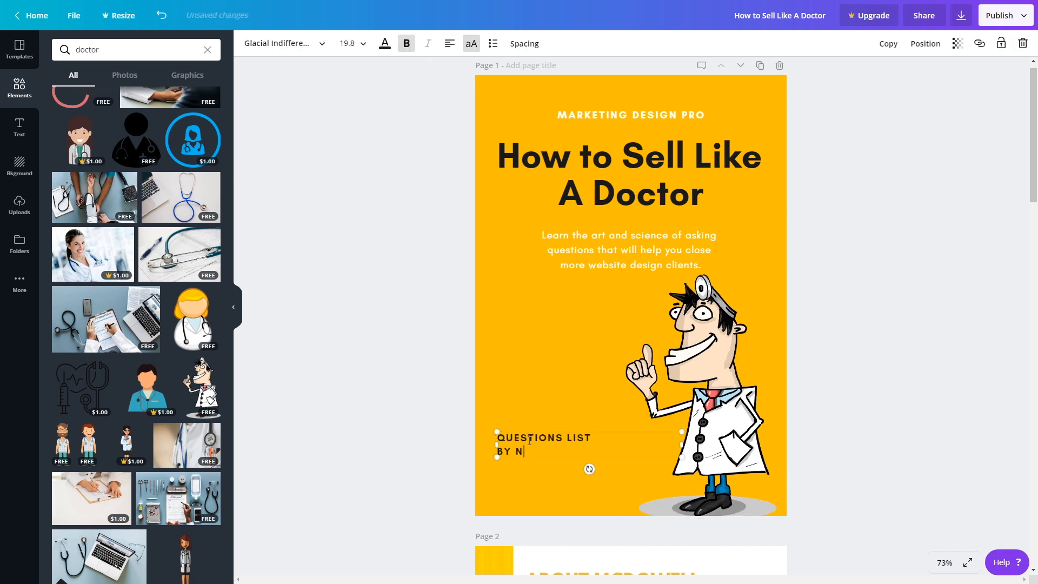
{"action": "key", "text": "Escape"}
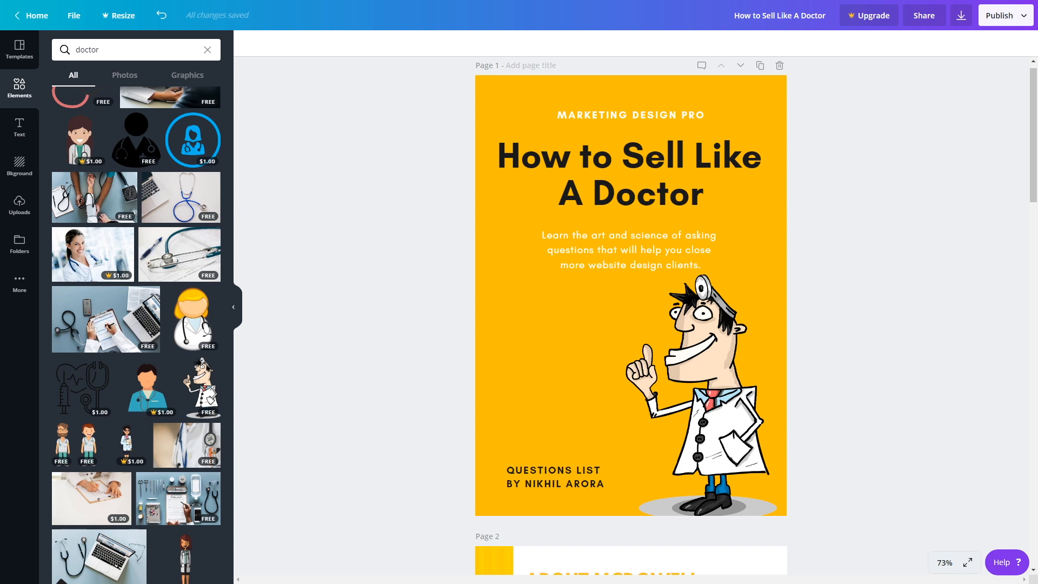
Step: Replace the heading on page 4 with "THANK YOU FOR YOUR ATTENTION"
{"action": "scroll", "coordinate": [631, 313], "scroll_direction": "down", "scroll_amount": 20}
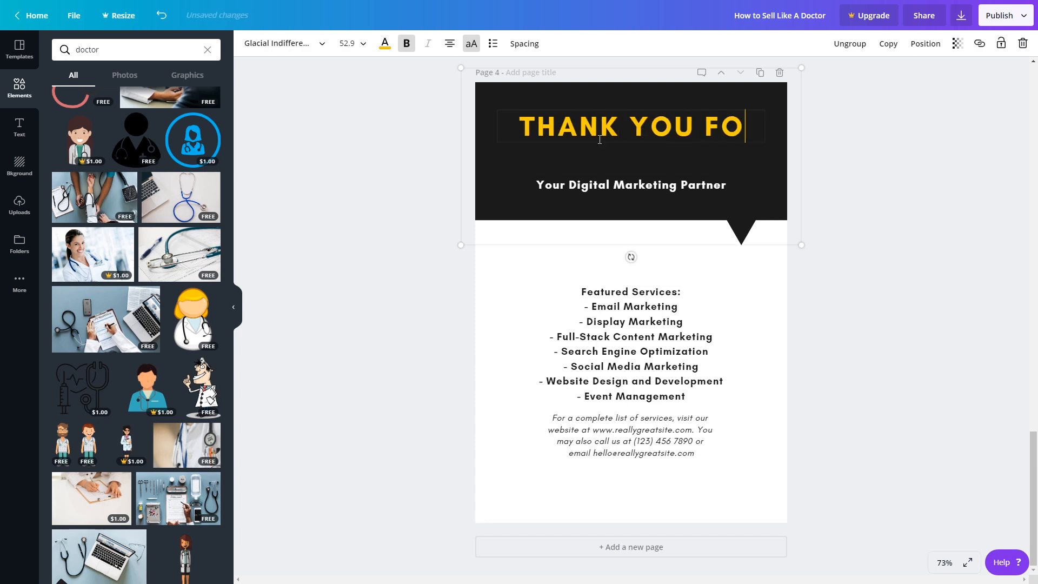
{"action": "type", "text": "R YOUR ATTENTINO"}
{"action": "key", "text": "BackSpace"}
{"action": "key", "text": "BackSpace"}
{"action": "type", "text": "ON"}
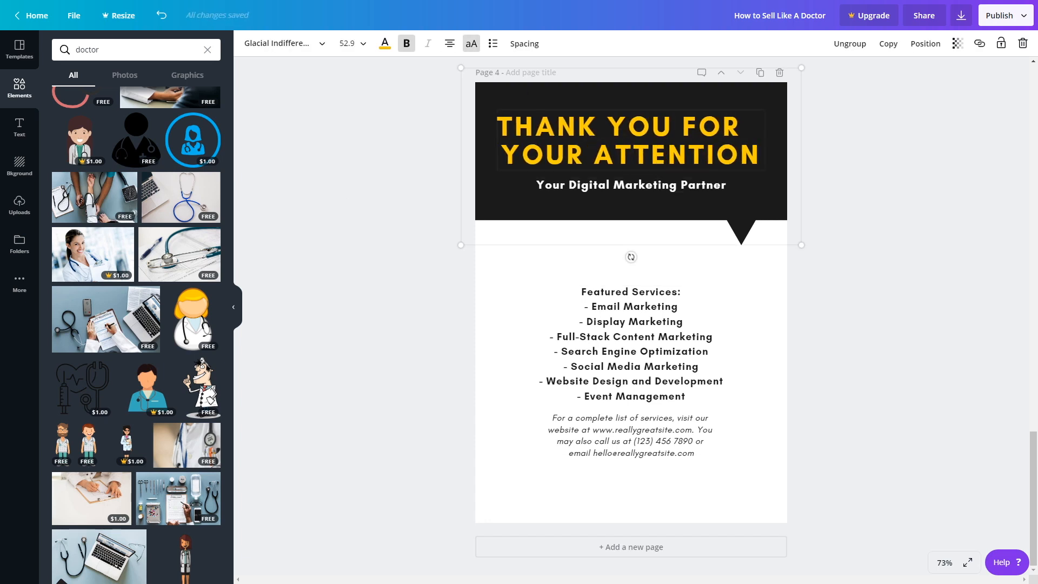
Step: Replace the subtitle under the page 4 heading with "How to sell like a Doctor"
{"action": "triple_click", "coordinate": [575, 186]}
{"action": "type", "text": "How to sell like a Dcot"}
{"action": "key", "text": "BackSpace"}
{"action": "key", "text": "BackSpace"}
{"action": "key", "text": "BackSpace"}
{"action": "type", "text": "octor"}
Step: Delete the featured services list and the italic contact paragraph from page 4
{"action": "left_click", "coordinate": [678, 337]}
{"action": "left_click", "coordinate": [679, 337]}
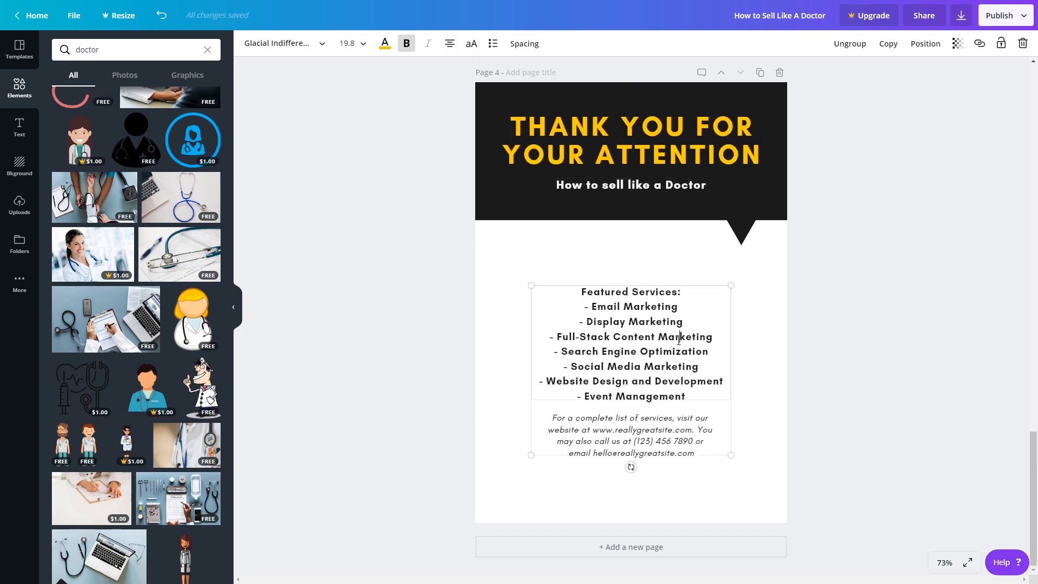
{"action": "left_click", "coordinate": [1021, 43]}
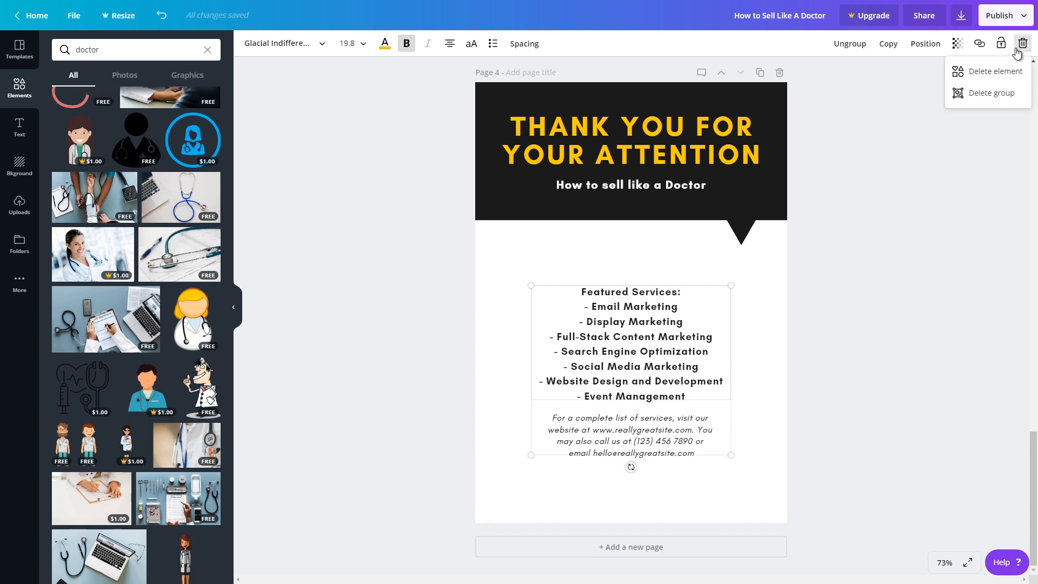
{"action": "left_click", "coordinate": [999, 79]}
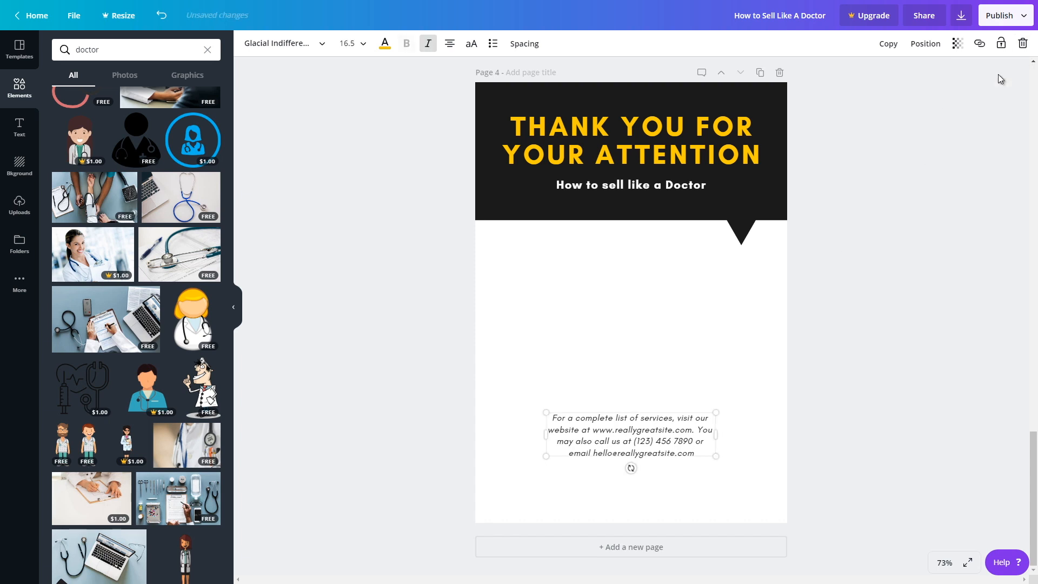
{"action": "left_click", "coordinate": [1019, 50]}
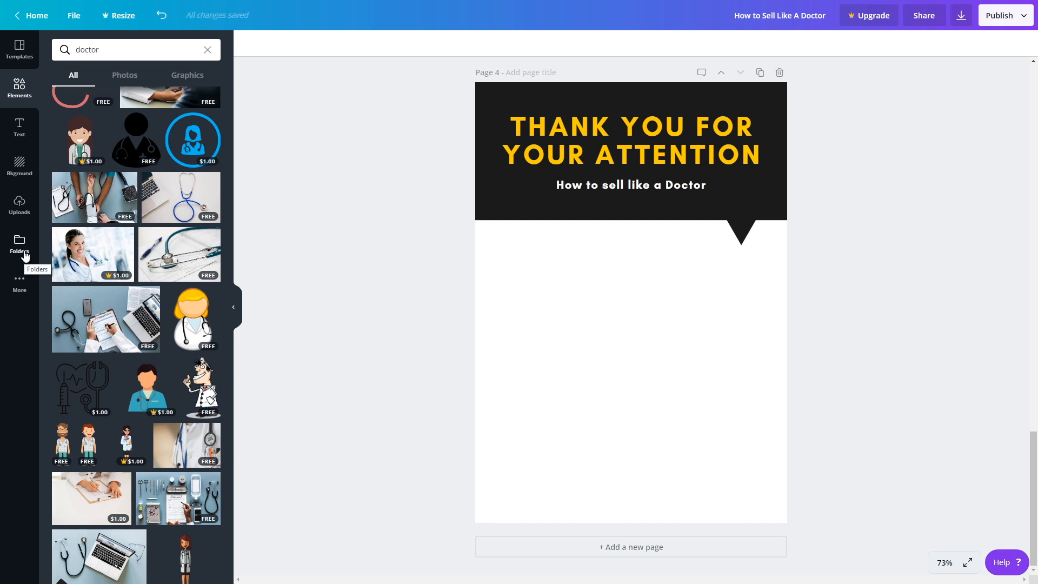
Step: Add the uploaded portrait of the man in a cap to page 4, shrunk and placed at the left below the black header
{"action": "left_click", "coordinate": [20, 205]}
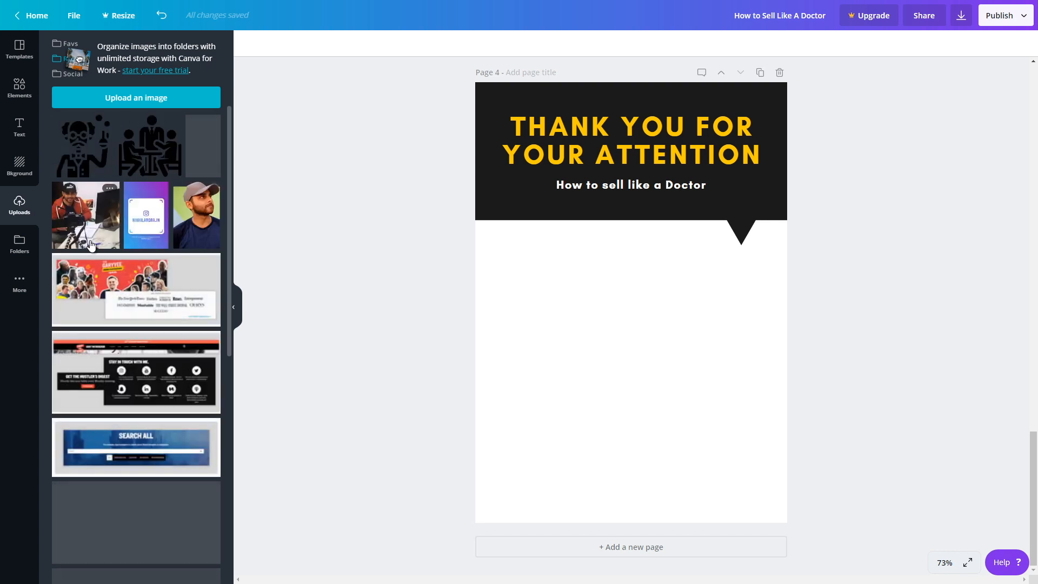
{"action": "left_click", "coordinate": [187, 237]}
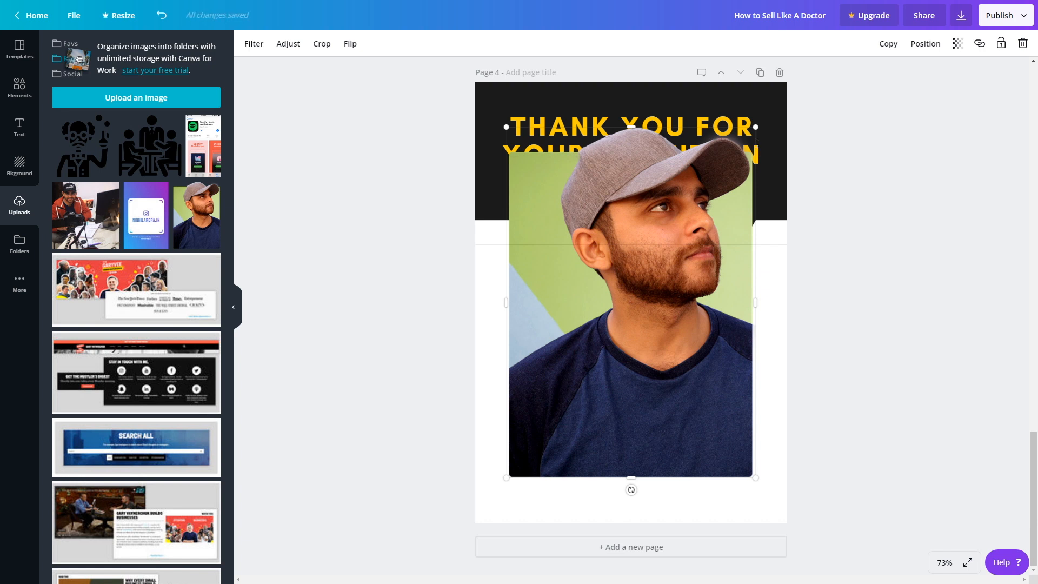
{"action": "left_click_drag", "start_coordinate": [702, 174], "coordinate": [684, 256]}
{"action": "left_click_drag", "start_coordinate": [713, 204], "coordinate": [648, 294]}
{"action": "left_click_drag", "start_coordinate": [597, 369], "coordinate": [687, 281]}
{"action": "left_click_drag", "start_coordinate": [737, 206], "coordinate": [650, 327]}
{"action": "left_click_drag", "start_coordinate": [611, 398], "coordinate": [570, 312]}
{"action": "mouse_move", "coordinate": [575, 349]}
{"action": "left_mouse_down"}
{"action": "mouse_move", "coordinate": [574, 365]}
{"action": "mouse_move", "coordinate": [574, 345]}
{"action": "left_mouse_up"}
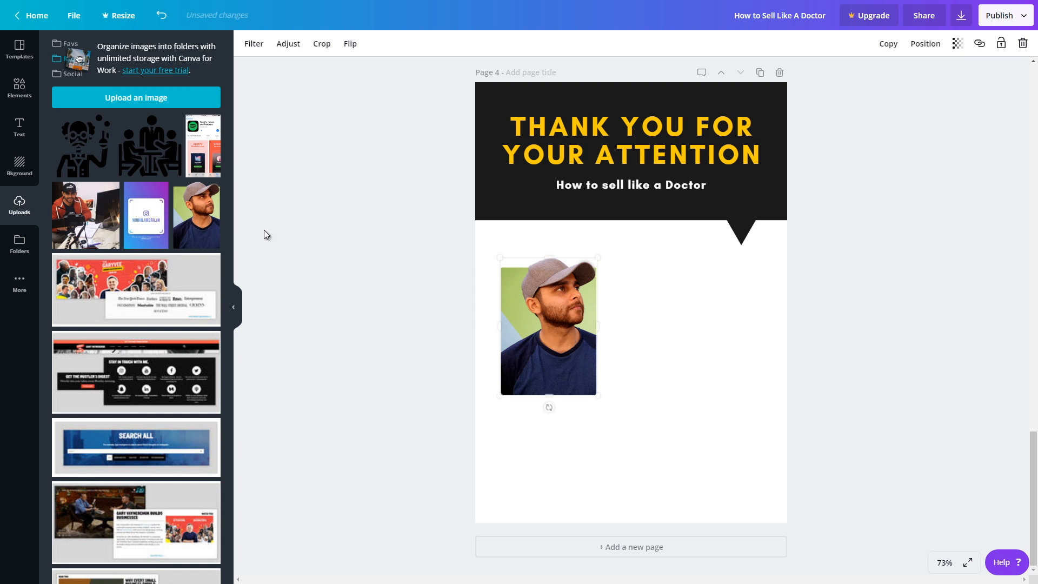
Step: Add a heading text box under the portrait reading "About" followed by the author's full name
{"action": "left_click", "coordinate": [19, 125]}
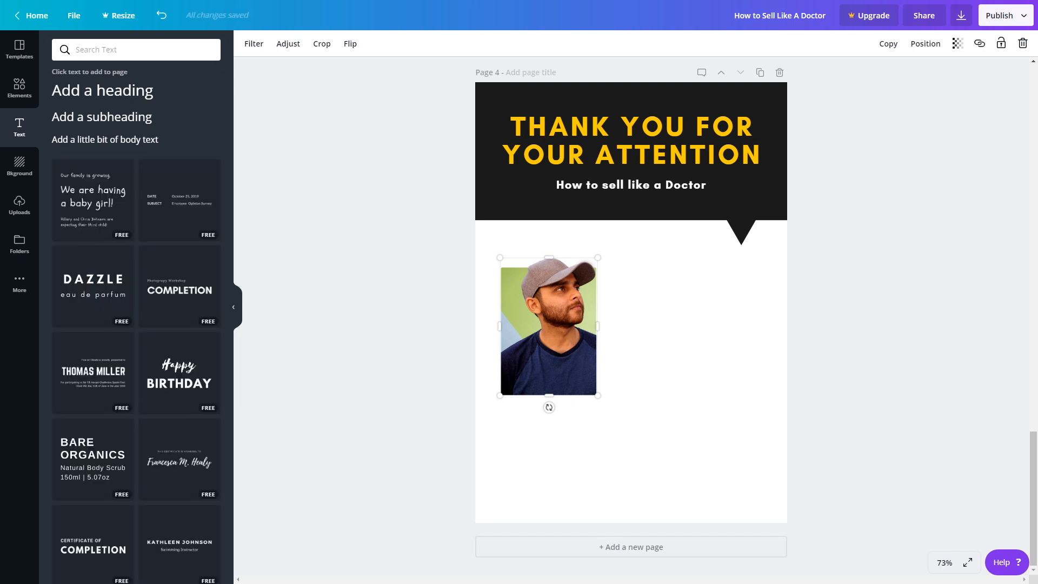
{"action": "left_click", "coordinate": [103, 92]}
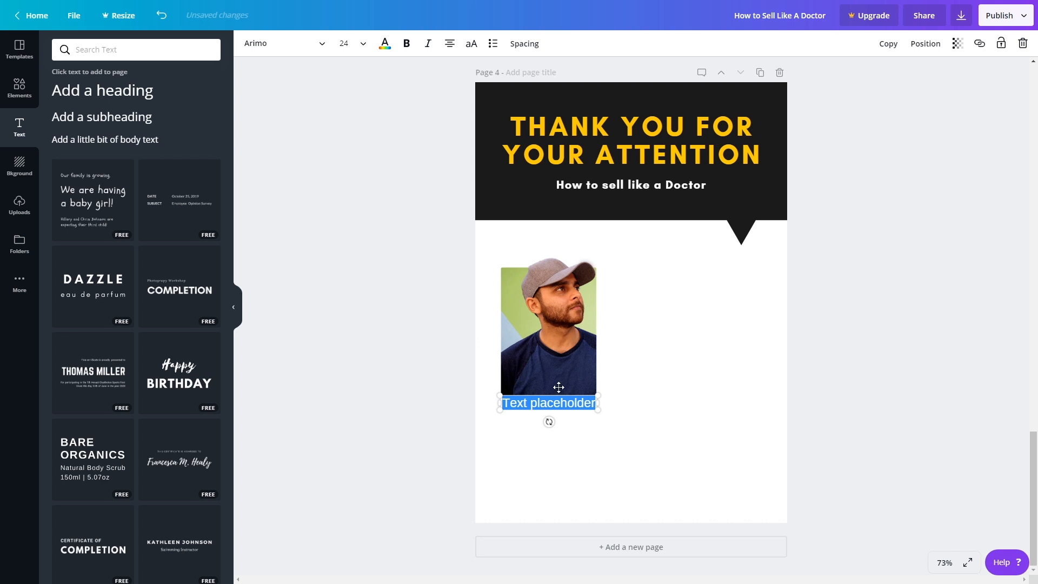
{"action": "type", "text": "About Nikhil Arora"}
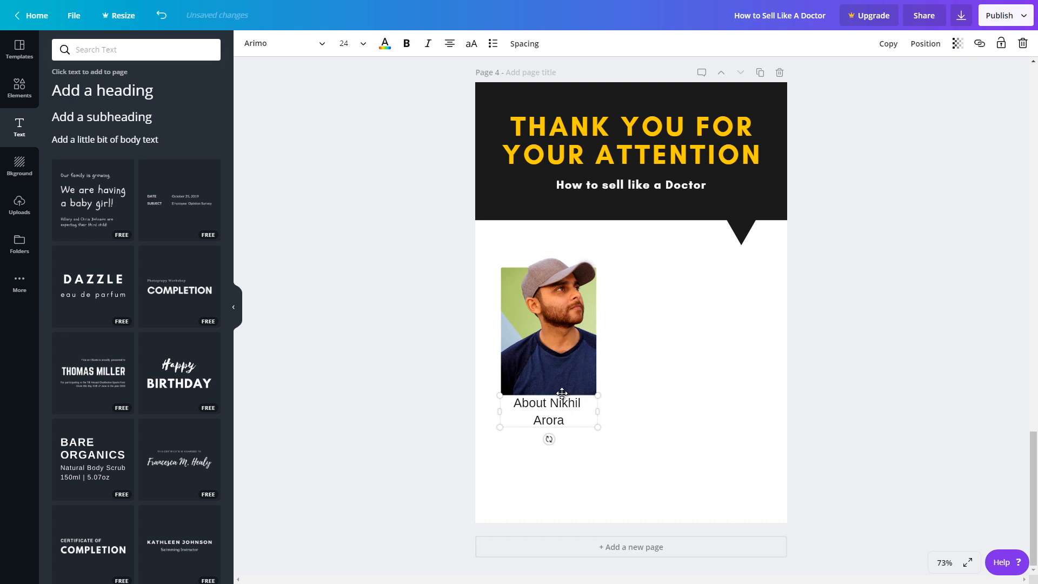
Step: Move the "About" heading beside the portrait on one line and restyle it in Glacial Indifference bold capitals like the page title
{"action": "left_click_drag", "start_coordinate": [597, 411], "coordinate": [728, 281]}
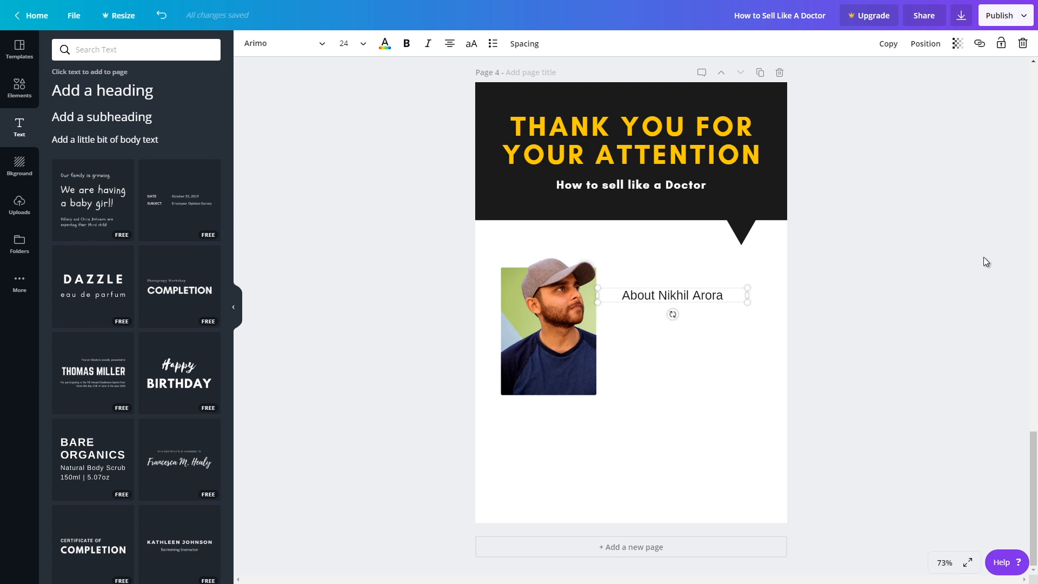
{"action": "left_click", "coordinate": [674, 156]}
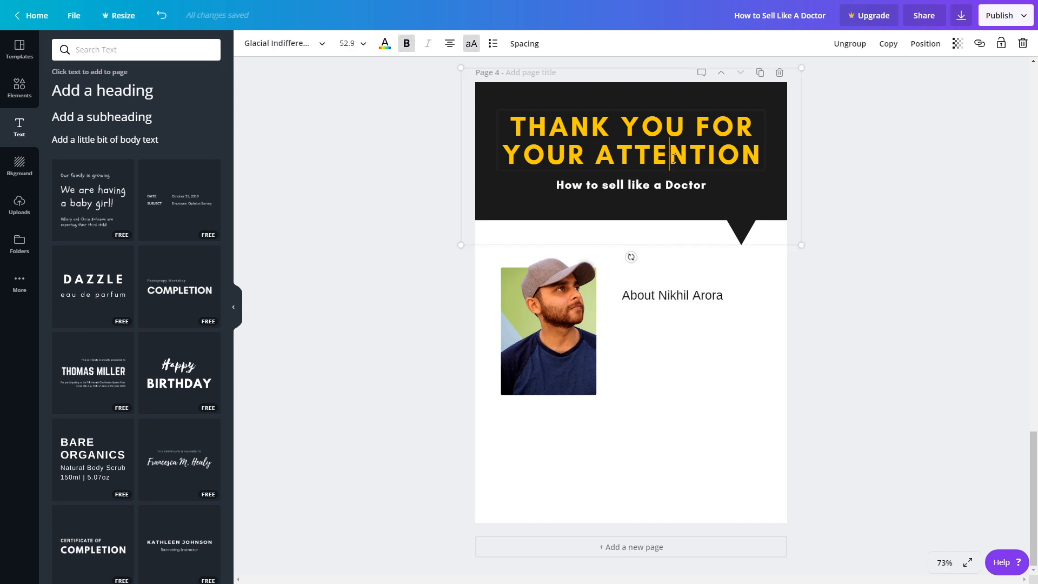
{"action": "left_click", "coordinate": [307, 50]}
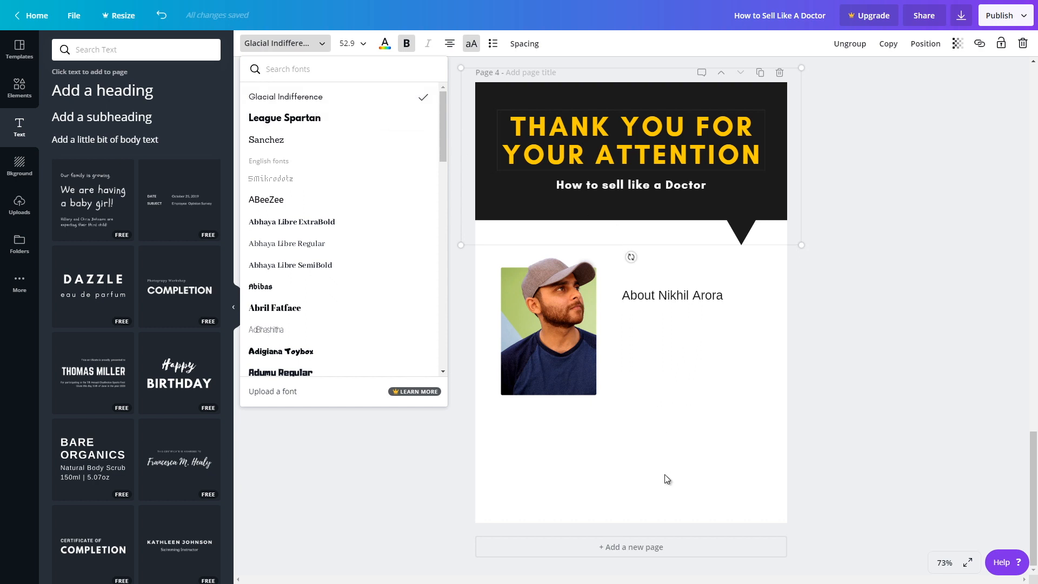
{"action": "left_click", "coordinate": [657, 300]}
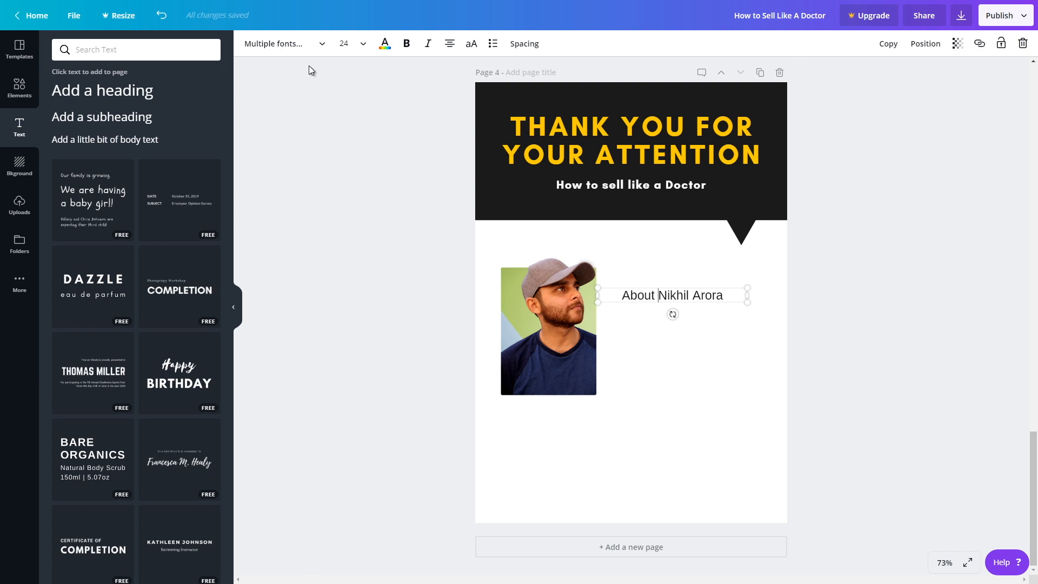
{"action": "left_click", "coordinate": [304, 47]}
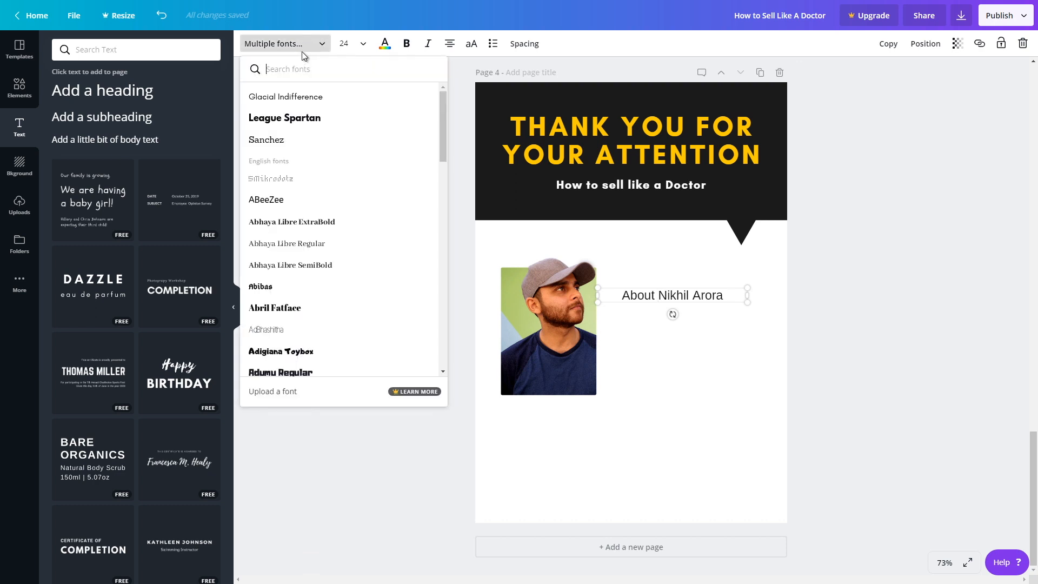
{"action": "left_click", "coordinate": [302, 99]}
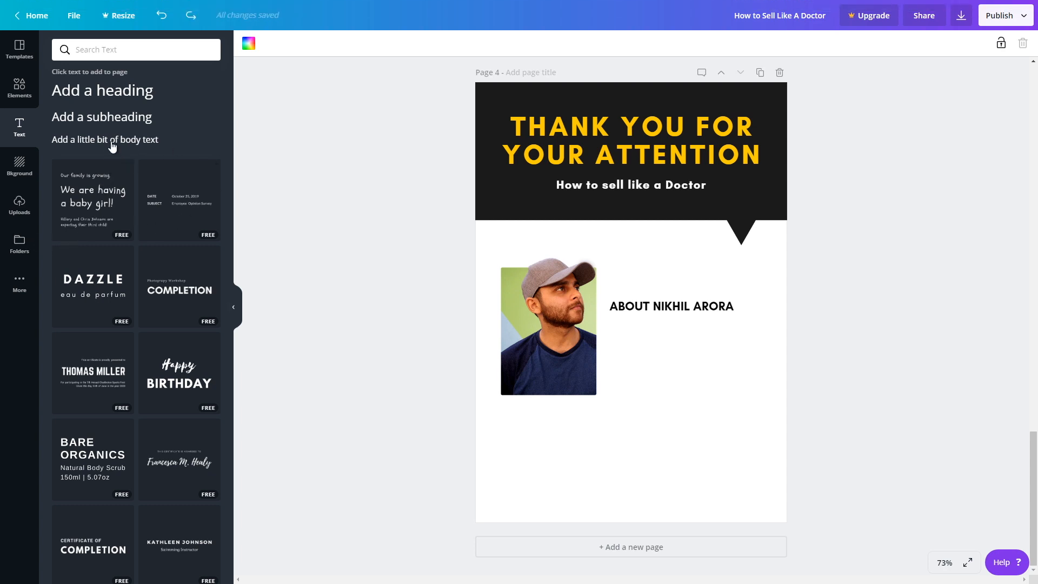
Step: Add body text reading "created Marketing Design pro to share his knowledge and make it easier for digital entrepreneurs to design and implement their marketing strategies faster."
{"action": "left_click", "coordinate": [112, 141]}
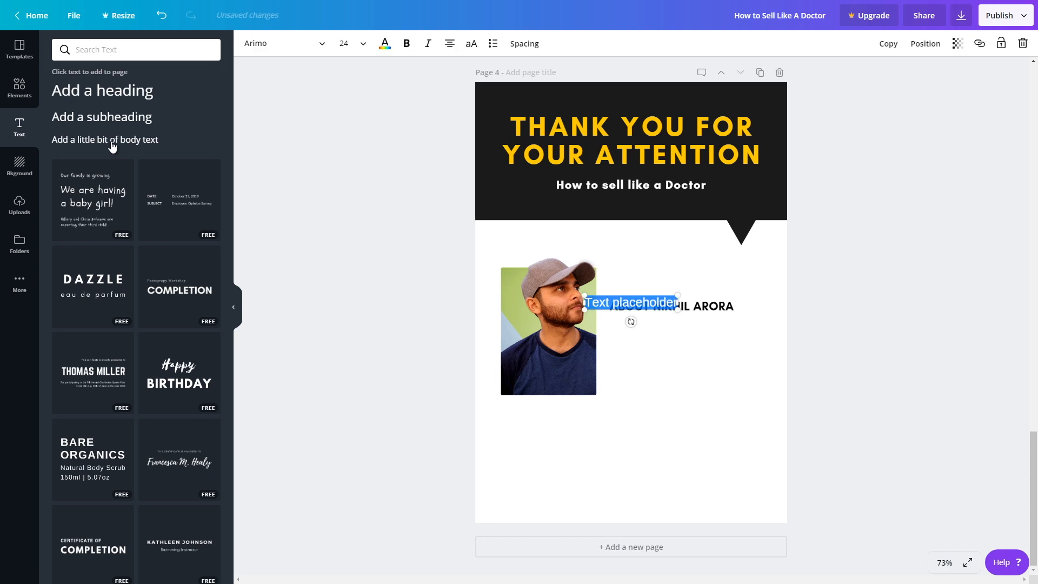
{"action": "type", "text": "created Marketing Design pro to share his knowledge and make it easier for digital entrepreneurs to design and implement their marketing strategies faster."}
{"action": "left_click_drag", "start_coordinate": [672, 400], "coordinate": [727, 407]}
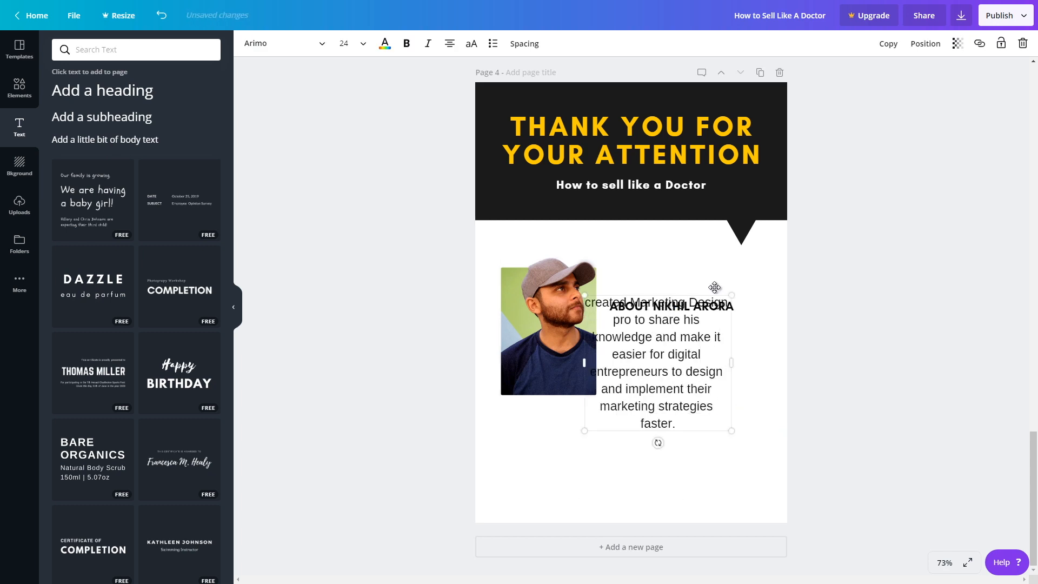
{"action": "left_click_drag", "start_coordinate": [714, 288], "coordinate": [732, 320]}
Step: Set the bio paragraph in Glacial Indifference, reduce its font size and left-align it
{"action": "left_click", "coordinate": [297, 45]}
{"action": "left_click", "coordinate": [285, 96]}
{"action": "left_click", "coordinate": [362, 43]}
{"action": "left_click", "coordinate": [375, 146]}
{"action": "left_click", "coordinate": [449, 44]}
Step: Insert the author's first name at the start of the bio and place the paragraph directly below the "About" heading
{"action": "double_click", "coordinate": [621, 333]}
{"action": "key", "text": "Left"}
{"action": "type", "text": "Nikhil"}
{"action": "mouse_move", "coordinate": [647, 325]}
{"action": "left_mouse_down"}
{"action": "mouse_move", "coordinate": [666, 319]}
{"action": "mouse_move", "coordinate": [654, 317]}
{"action": "left_mouse_up"}
{"action": "left_click_drag", "start_coordinate": [658, 383], "coordinate": [671, 323]}
{"action": "left_click", "coordinate": [671, 405]}
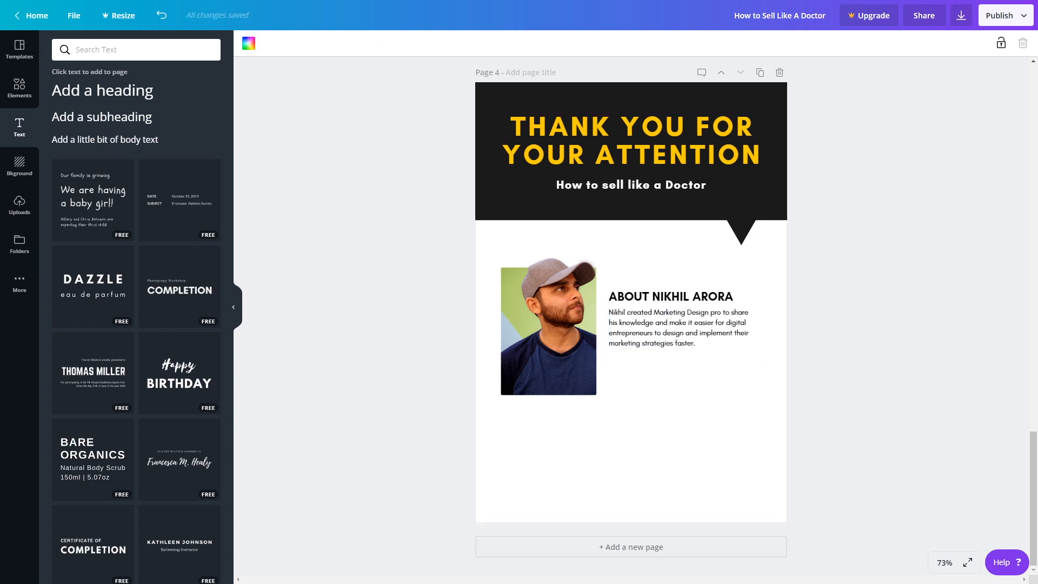
Step: Search the elements library for "instagram" and add the colored Instagram icon to page 4
{"action": "left_click", "coordinate": [20, 87]}
{"action": "left_click", "coordinate": [111, 49]}
{"action": "type", "text": "instagram"}
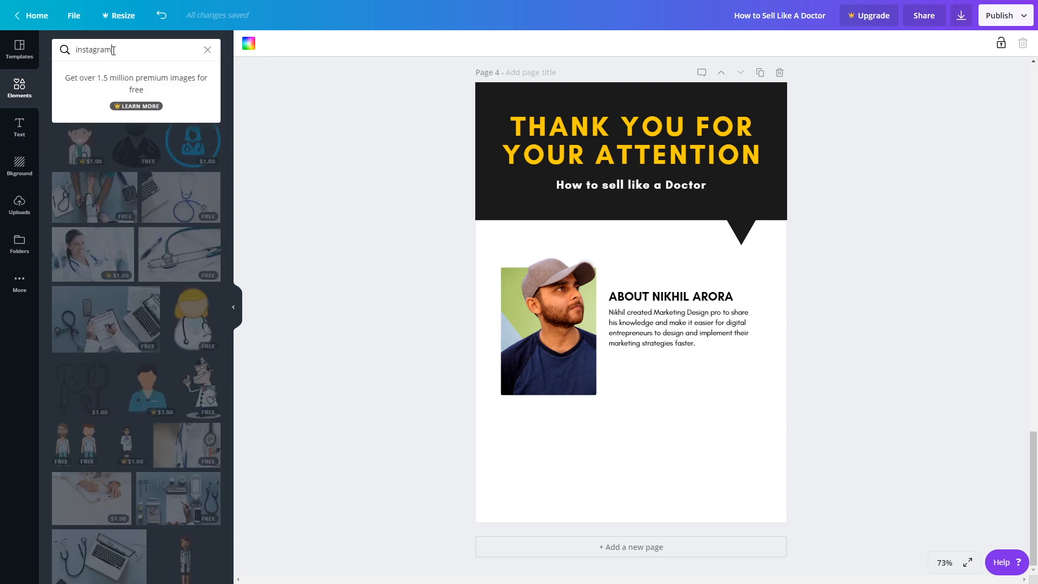
{"action": "key", "text": "Return"}
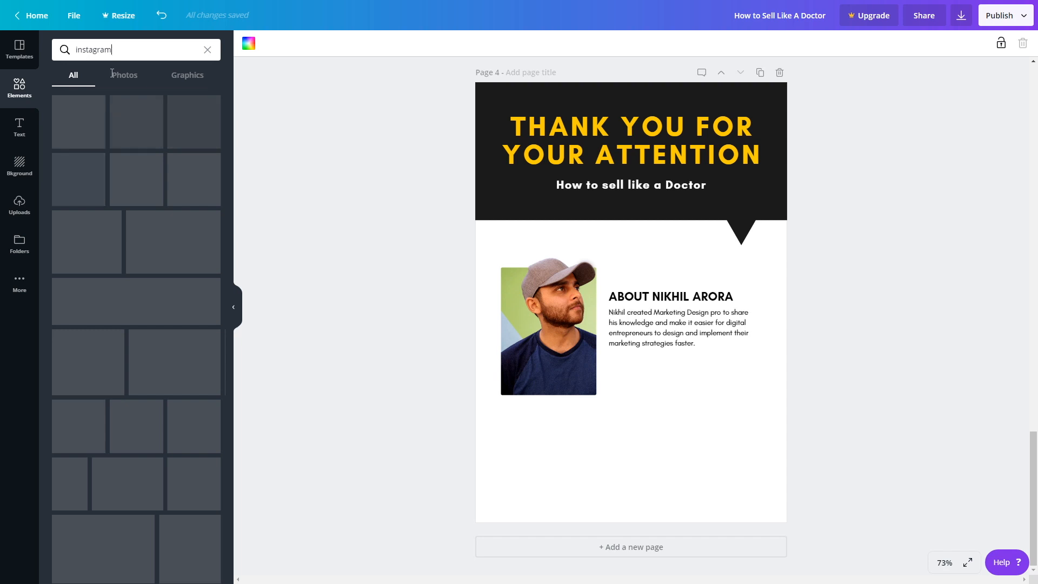
{"action": "left_click", "coordinate": [139, 120]}
Step: Search the elements library for "facebook" and add the rounded blue Facebook icon to page 4
{"action": "triple_click", "coordinate": [151, 50]}
{"action": "type", "text": "facebook"}
{"action": "key", "text": "Return"}
{"action": "left_click", "coordinate": [139, 120]}
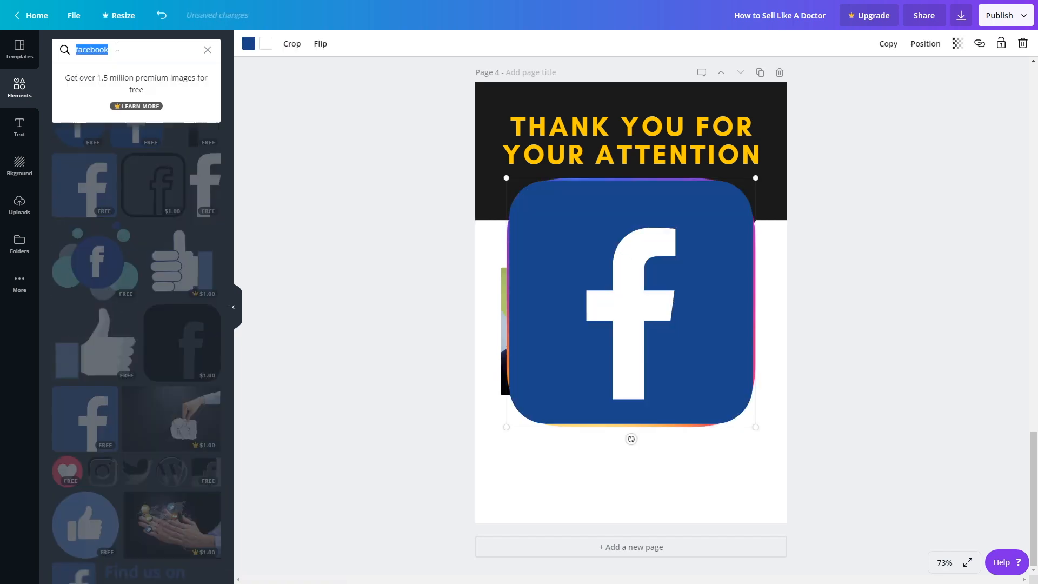
Step: Search the elements library for "youtube" and add the rounded red YouTube icon to page 4
{"action": "triple_click", "coordinate": [116, 51]}
{"action": "type", "text": "youtube"}
{"action": "key", "text": "Return"}
{"action": "left_click", "coordinate": [197, 139]}
Step: Shrink the three social icons and arrange them in a row under the bio, ordered Instagram, YouTube, Facebook
{"action": "left_click_drag", "start_coordinate": [755, 178], "coordinate": [556, 381]}
{"action": "left_click", "coordinate": [739, 206]}
{"action": "left_click", "coordinate": [595, 303]}
{"action": "left_click_drag", "start_coordinate": [755, 178], "coordinate": [555, 379]}
{"action": "left_click_drag", "start_coordinate": [490, 451], "coordinate": [540, 411]}
{"action": "left_click_drag", "start_coordinate": [531, 403], "coordinate": [646, 398]}
{"action": "left_click_drag", "start_coordinate": [671, 373], "coordinate": [650, 393]}
{"action": "left_click_drag", "start_coordinate": [636, 407], "coordinate": [701, 374]}
{"action": "left_click", "coordinate": [704, 414]}
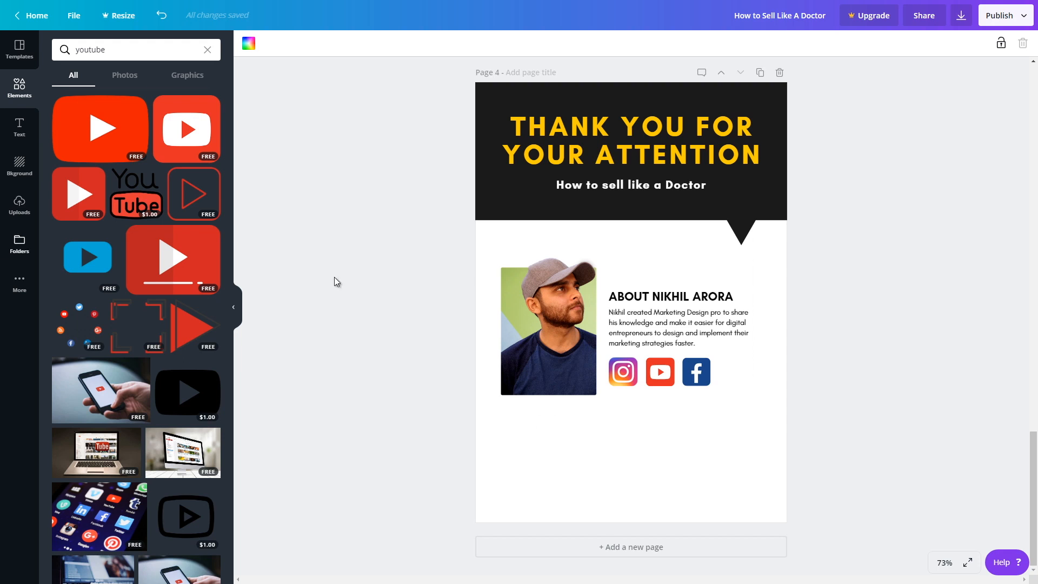
Step: Align the three social icons to one another along their middles
{"action": "left_click_drag", "start_coordinate": [611, 402], "coordinate": [691, 372]}
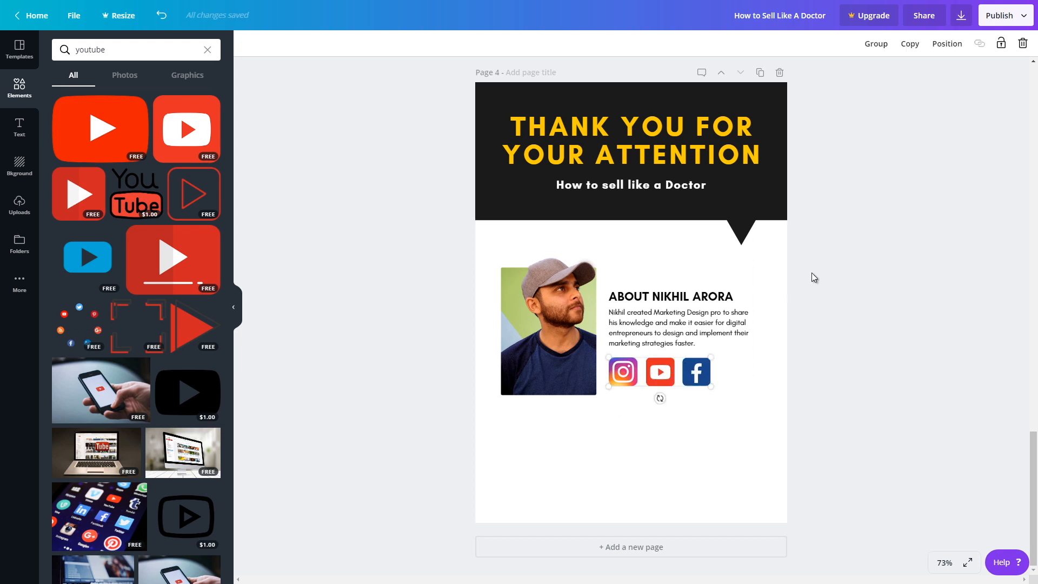
{"action": "left_click", "coordinate": [941, 48]}
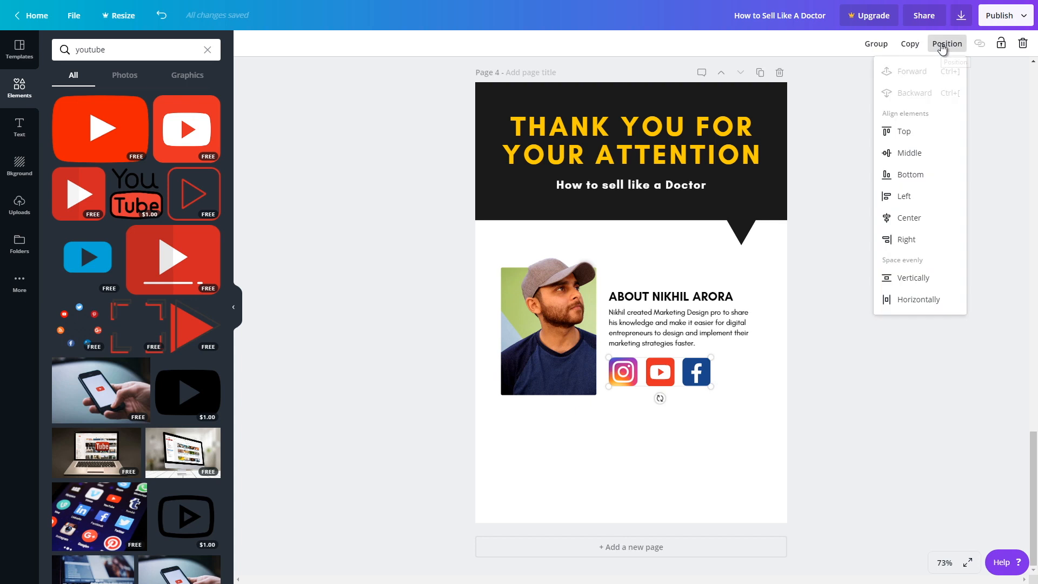
{"action": "left_click", "coordinate": [927, 162]}
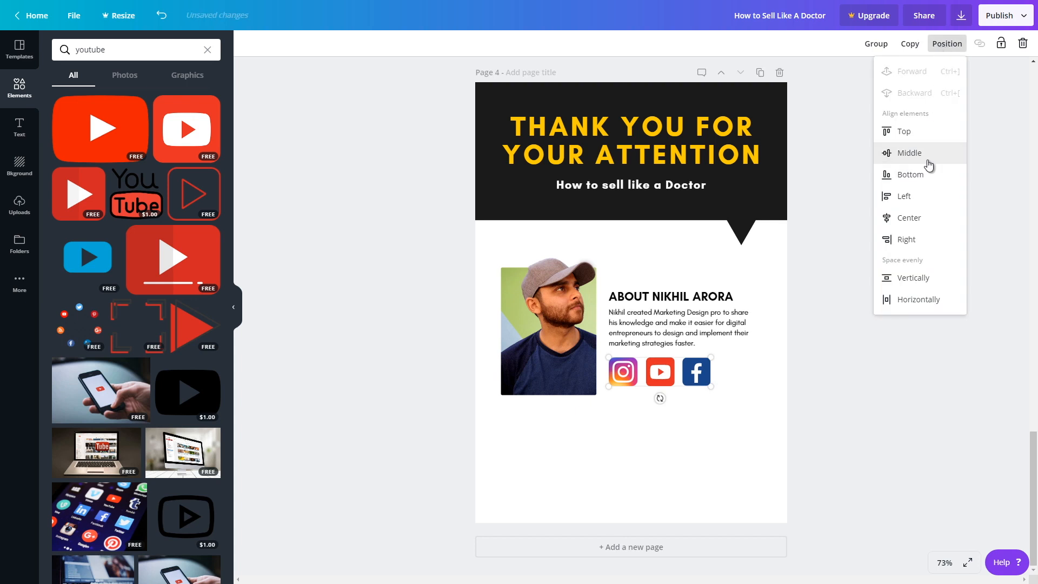
Step: Add a wide text box below the portrait reading "for more content like this visit marketingdesignpro.com"
{"action": "left_click", "coordinate": [680, 426]}
{"action": "type", "text": "fore more content like this visit marketingdesignpro.com"}
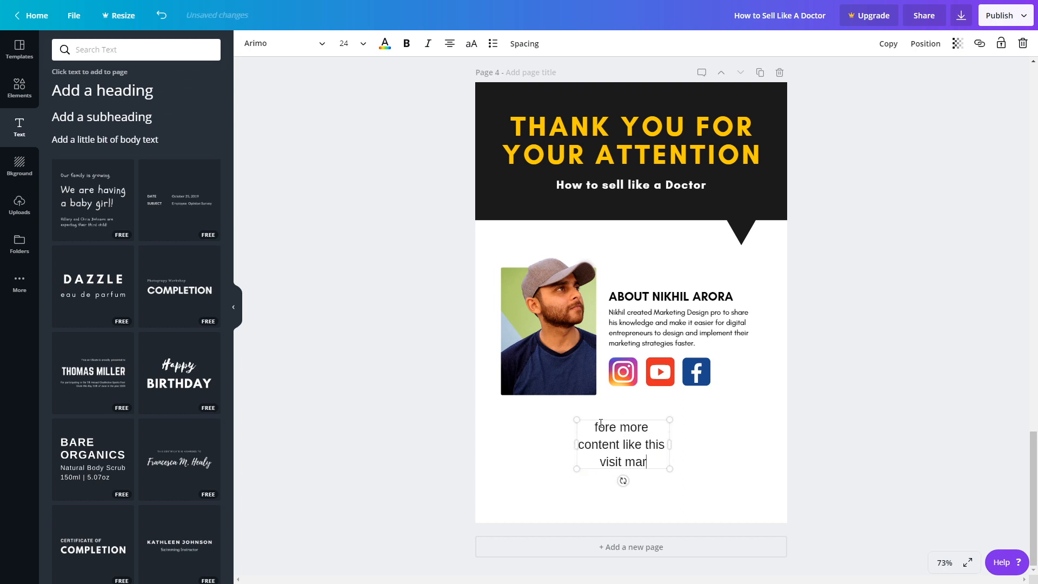
{"action": "left_click_drag", "start_coordinate": [575, 461], "coordinate": [530, 461]}
{"action": "left_click_drag", "start_coordinate": [669, 444], "coordinate": [751, 441]}
{"action": "left_click", "coordinate": [571, 427]}
{"action": "key", "text": "BackSpace"}
Step: Set the website text to size 21, match its font to the bio and center it below the author section
{"action": "key", "text": "ctrl+a"}
{"action": "left_click", "coordinate": [344, 44]}
{"action": "type", "text": "21"}
{"action": "left_click_drag", "start_coordinate": [634, 435], "coordinate": [638, 441]}
{"action": "left_click", "coordinate": [303, 44]}
Step: Place the uploaded dark-lettered Marketing Desing Pro logo at small size below the website text
{"action": "left_click", "coordinate": [19, 204]}
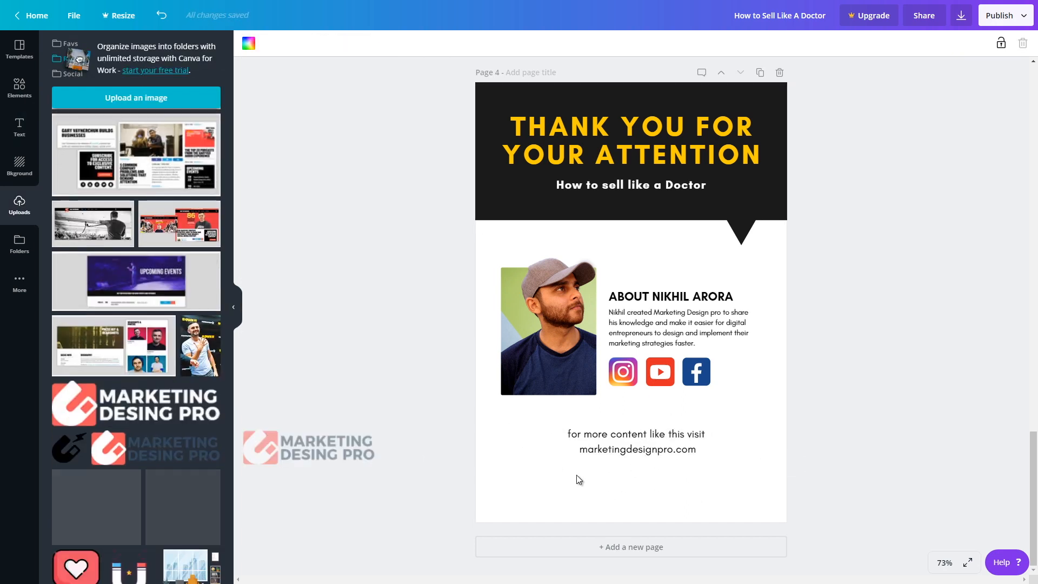
{"action": "left_click_drag", "start_coordinate": [141, 409], "coordinate": [637, 484]}
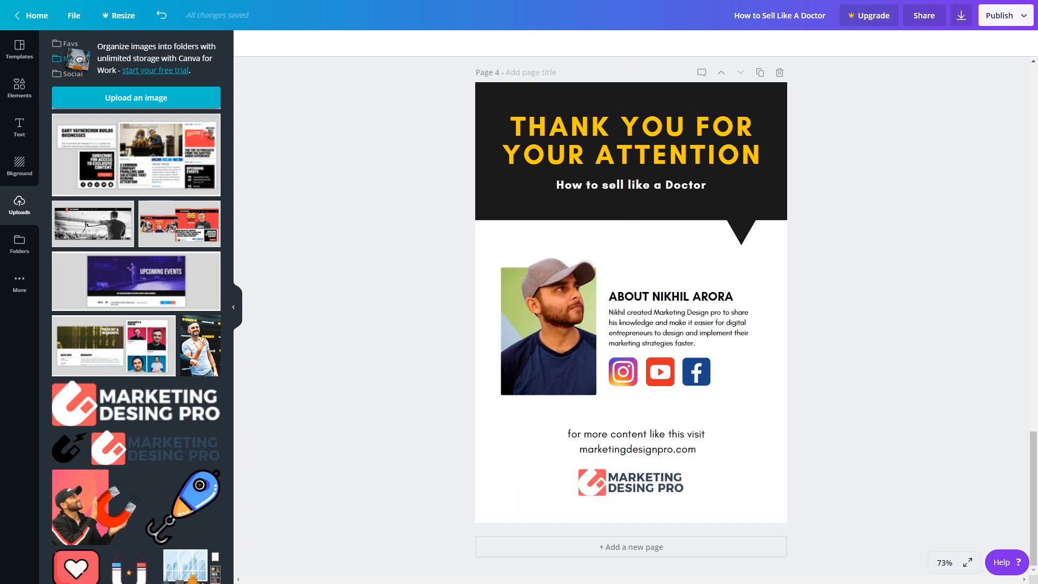
Step: Link the Instagram icon to the author's Instagram profile URL
{"action": "left_click", "coordinate": [622, 375]}
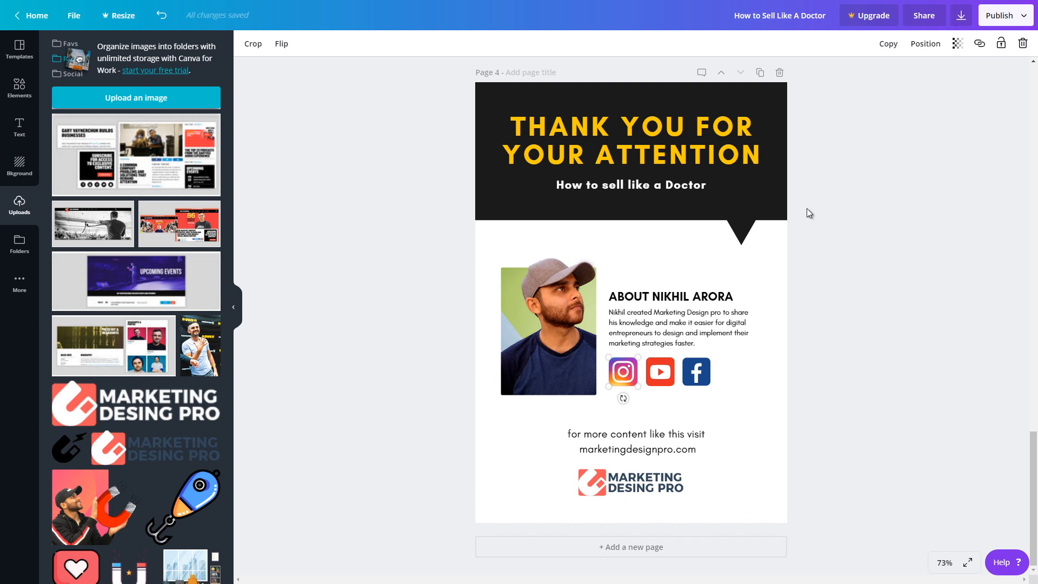
{"action": "left_click", "coordinate": [979, 43]}
{"action": "type", "text": "https://www.instagram.com/nikhilarora.in/"}
{"action": "left_click", "coordinate": [945, 84]}
{"action": "left_click", "coordinate": [821, 363]}
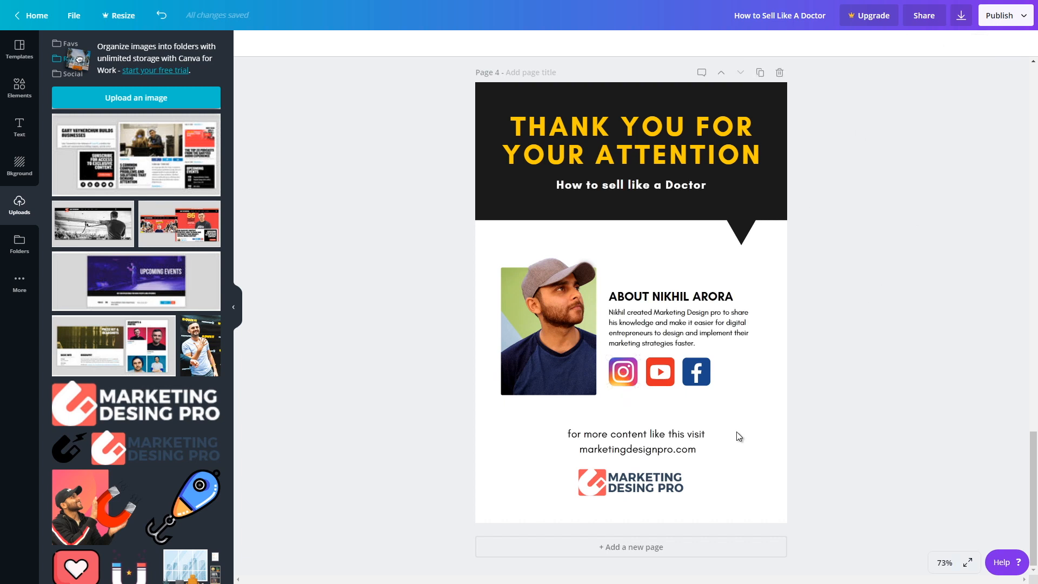
{"action": "left_click", "coordinate": [622, 373]}
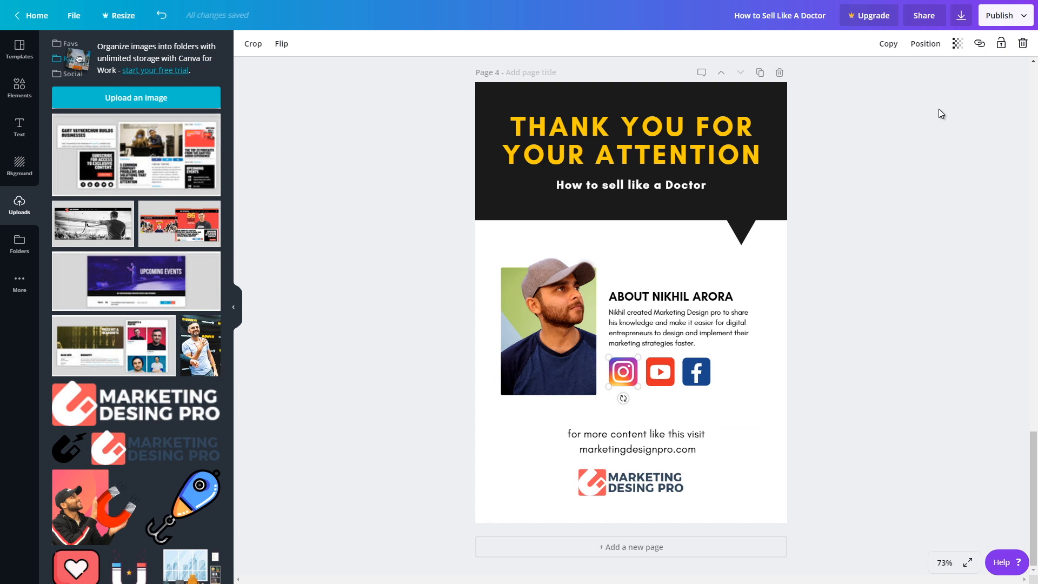
{"action": "left_click", "coordinate": [981, 45]}
{"action": "type", "text": "https://www.instagram.com/nikhilarora.in/"}
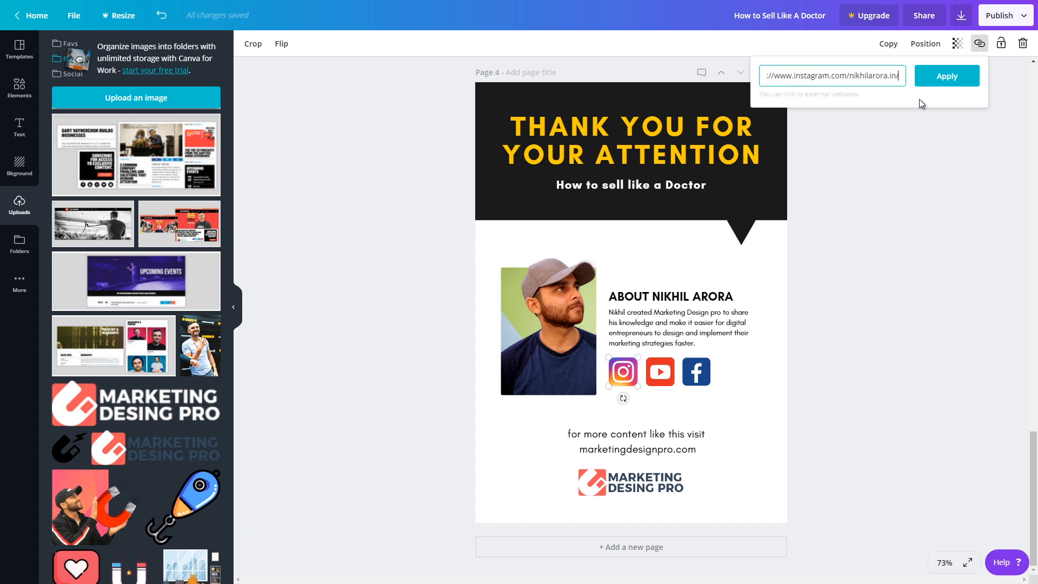
{"action": "left_click", "coordinate": [945, 76]}
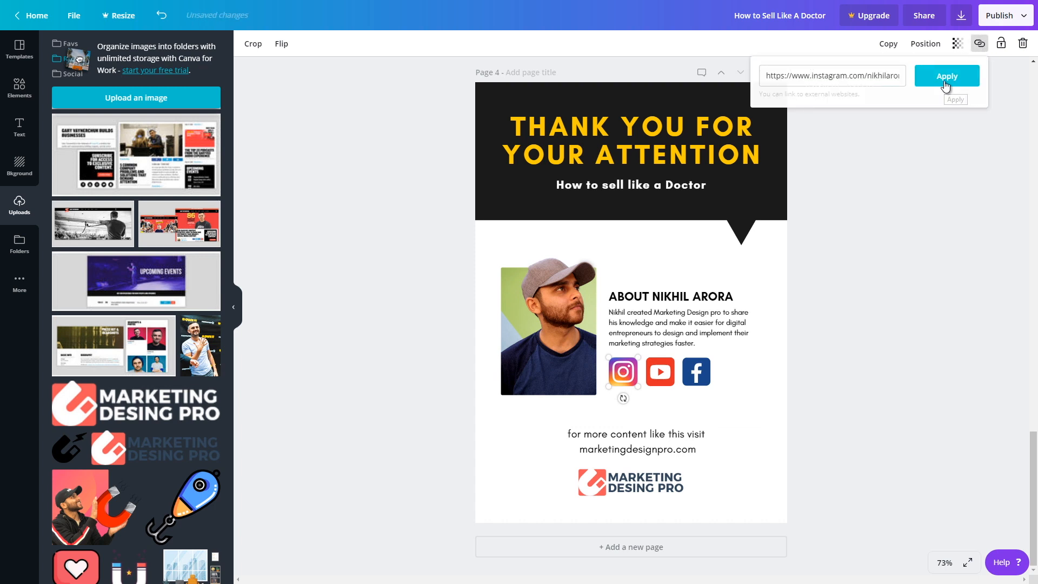
Step: Link the YouTube and Facebook icons to the author's own profile pages
{"action": "left_click", "coordinate": [660, 371]}
{"action": "left_click", "coordinate": [697, 377]}
{"action": "left_click", "coordinate": [979, 44]}
{"action": "key", "text": "ctrl+v"}
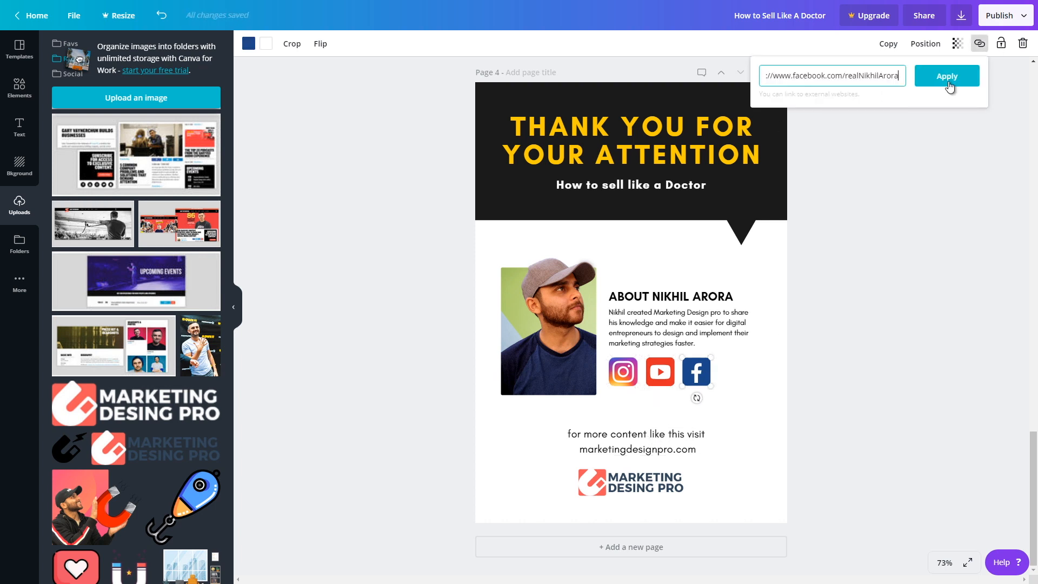
{"action": "left_click", "coordinate": [948, 80]}
Step: Apply a web link to the Marketing Desing Pro logo at the foot of page 4
{"action": "left_click", "coordinate": [640, 481]}
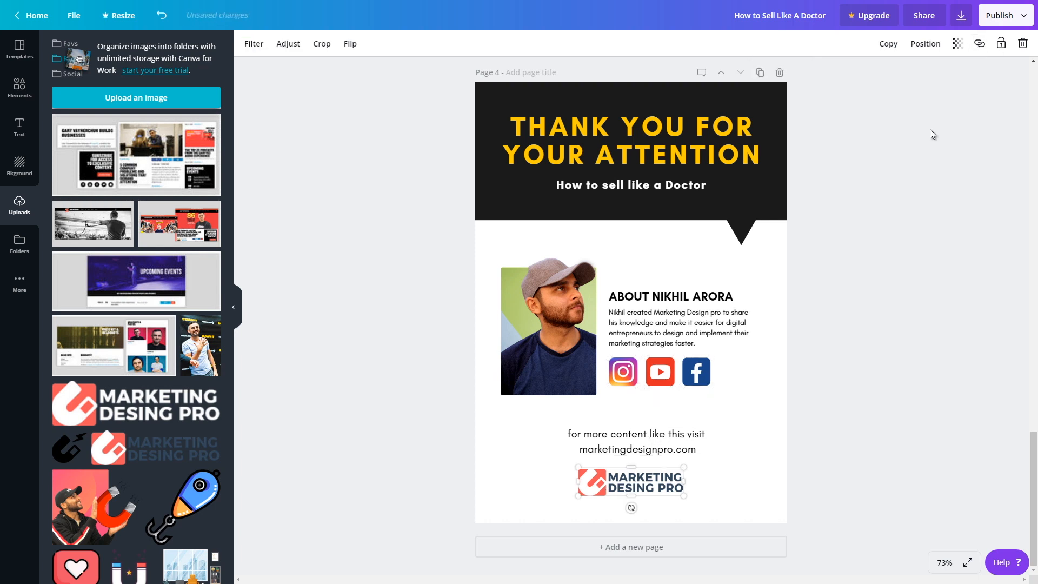
{"action": "left_click", "coordinate": [951, 90]}
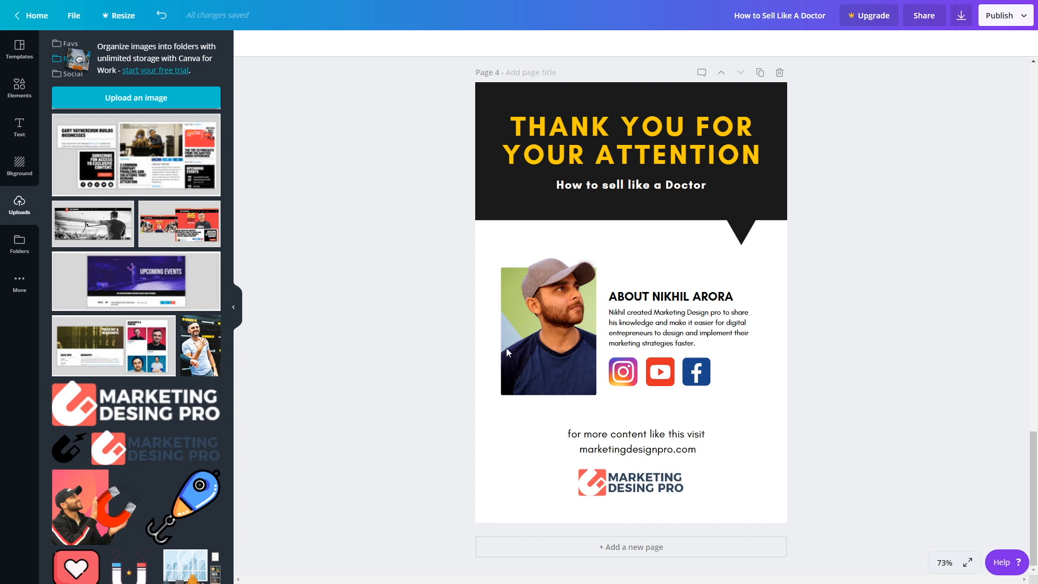
Step: Retitle page 2's first section "Introduction" and replace its body with the opening text copied from Sell-like-a-Doctor-Questions-List.pdf
{"action": "scroll", "coordinate": [507, 351], "scroll_direction": "up", "scroll_amount": 10}
{"action": "scroll", "coordinate": [506, 351], "scroll_direction": "up", "scroll_amount": 5}
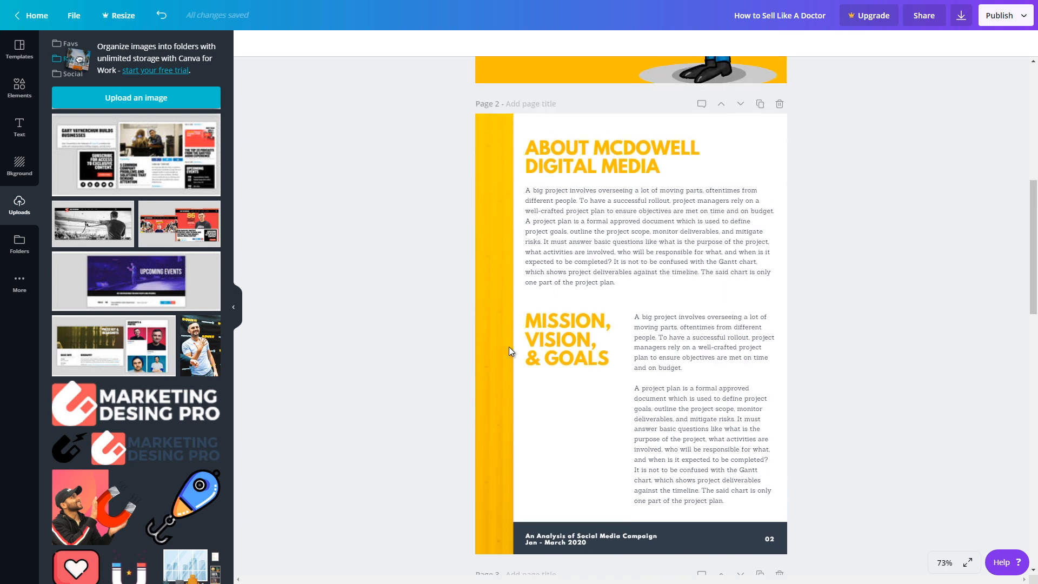
{"action": "triple_click", "coordinate": [611, 156]}
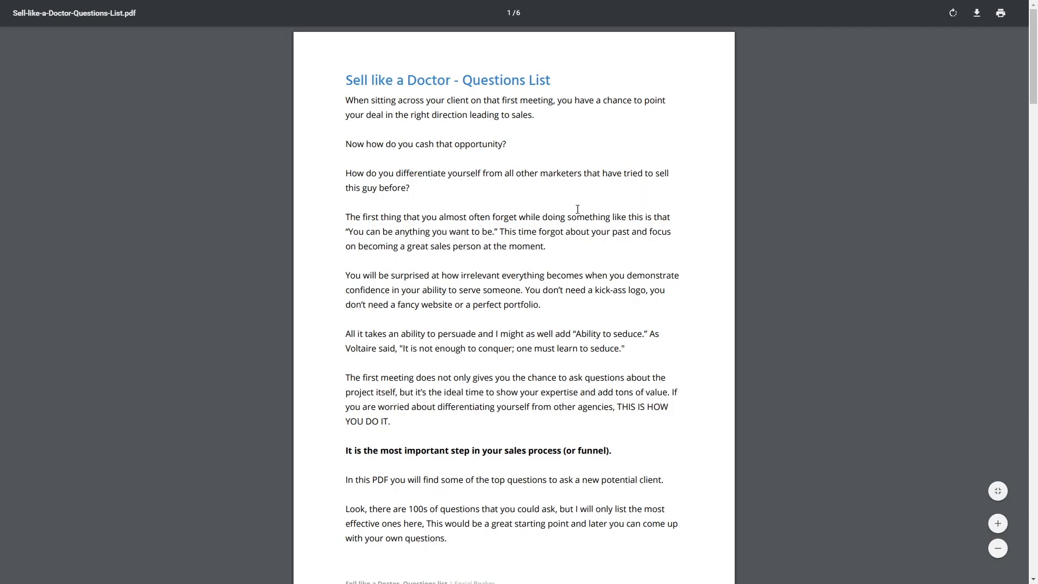
{"action": "left_click_drag", "start_coordinate": [282, 105], "coordinate": [465, 249]}
{"action": "key", "text": "ctrl+c"}
{"action": "key", "text": "alt+Tab"}
{"action": "key", "text": "ctrl+v"}
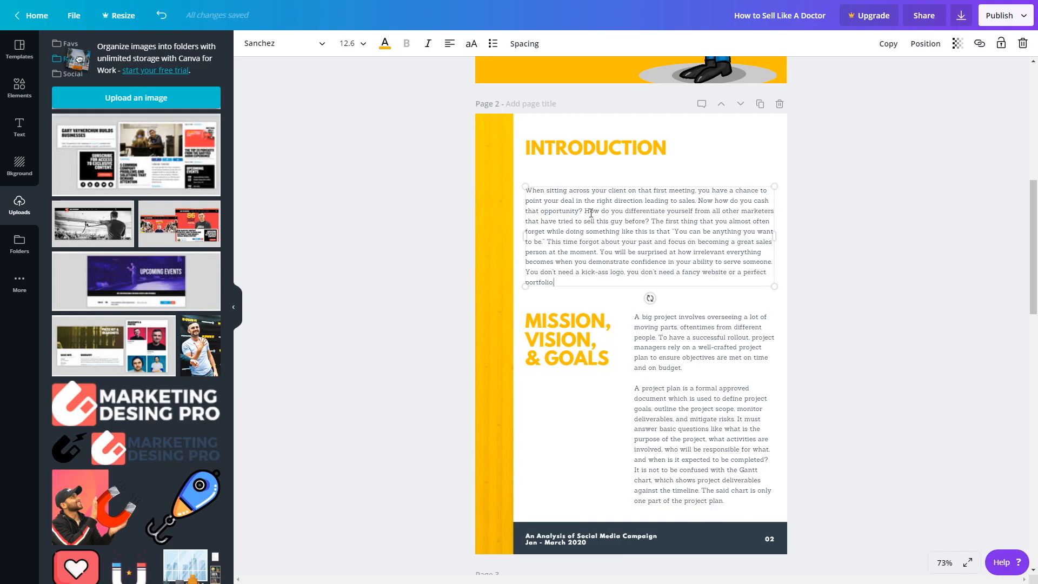
Step: Break the introduction text into paragraphs matching the PDF and restyle it in Glacial Indifference with a new font size
{"action": "key", "text": "Return"}
{"action": "key", "text": "Return"}
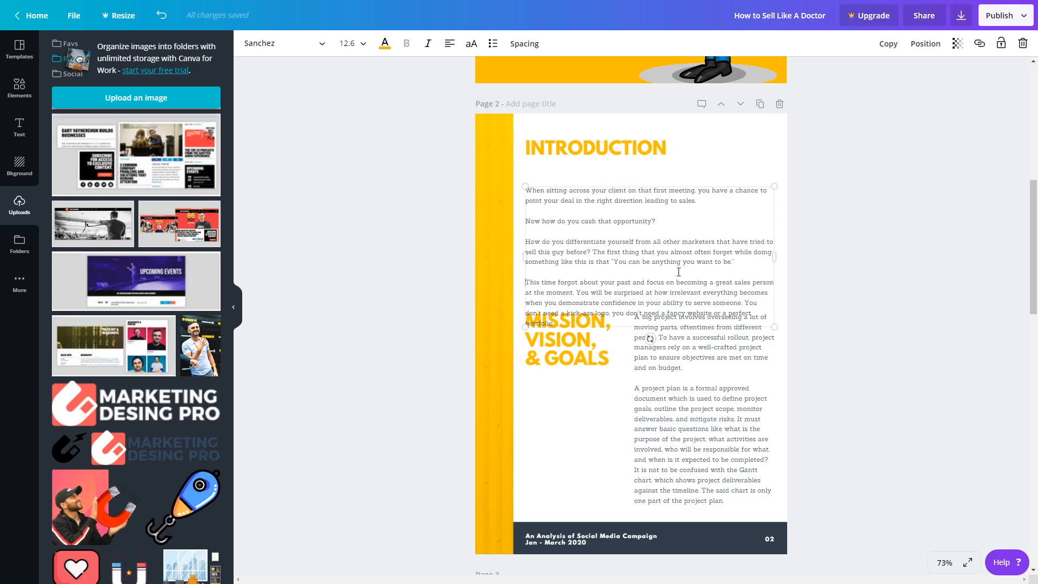
{"action": "key", "text": "BackSpace"}
{"action": "key", "text": "BackSpace"}
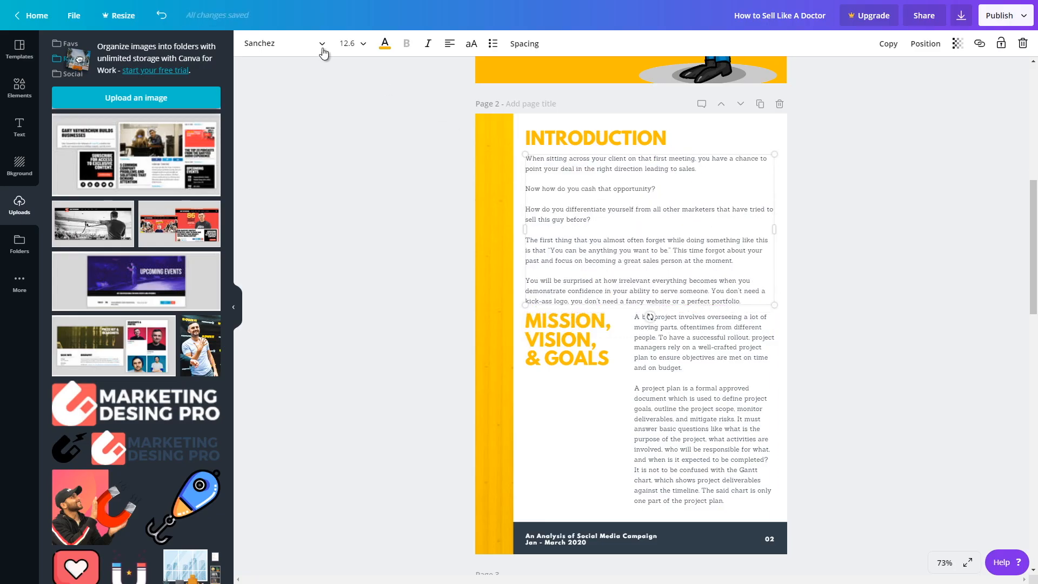
{"action": "left_click", "coordinate": [354, 43]}
{"action": "left_click", "coordinate": [364, 163]}
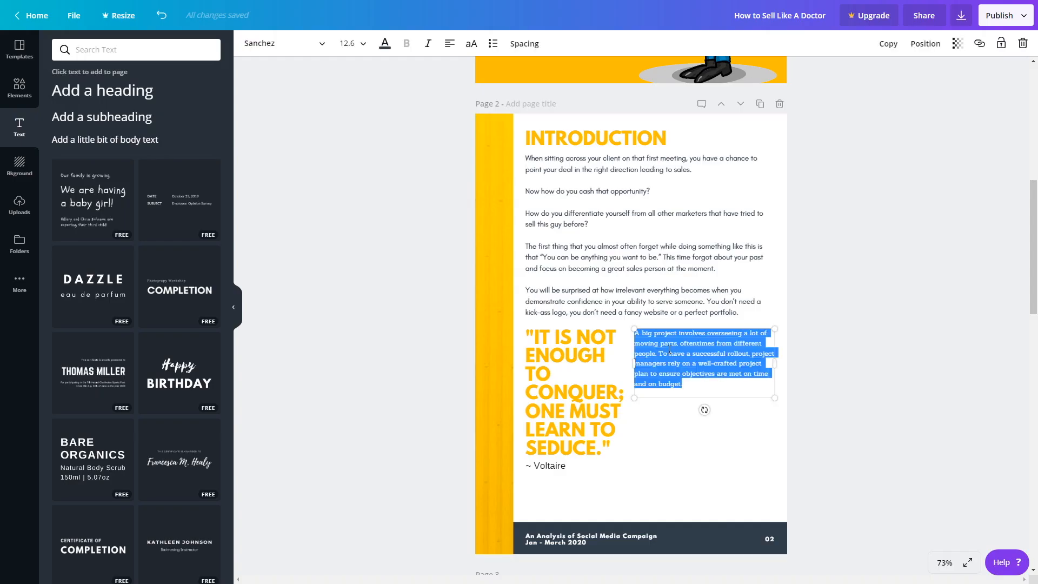
Step: Replace the text beside the Voltaire quote with two paragraphs starting "All it takes an ability to persuade", in Glacial Indifference size 14, and lower it slightly
{"action": "left_click", "coordinate": [721, 365]}
{"action": "key", "text": "Return"}
{"action": "key", "text": "Return"}
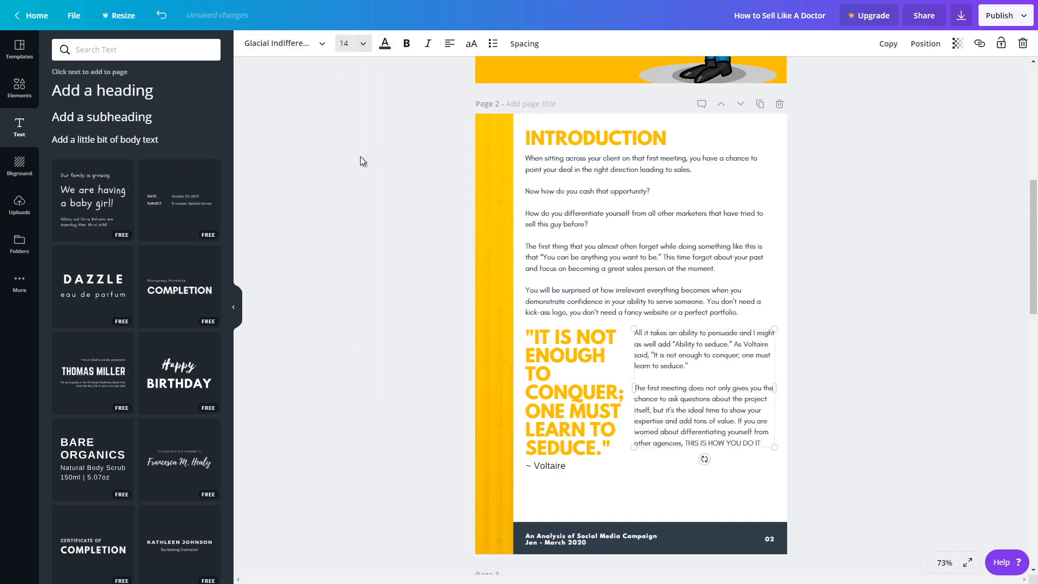
{"action": "left_click_drag", "start_coordinate": [690, 330], "coordinate": [690, 334]}
Step: Lower the Voltaire quote and its attribution together on page 2, in line with the paragraphs beside them
{"action": "left_click", "coordinate": [546, 465]}
{"action": "left_click", "coordinate": [559, 424], "text": "shift"}
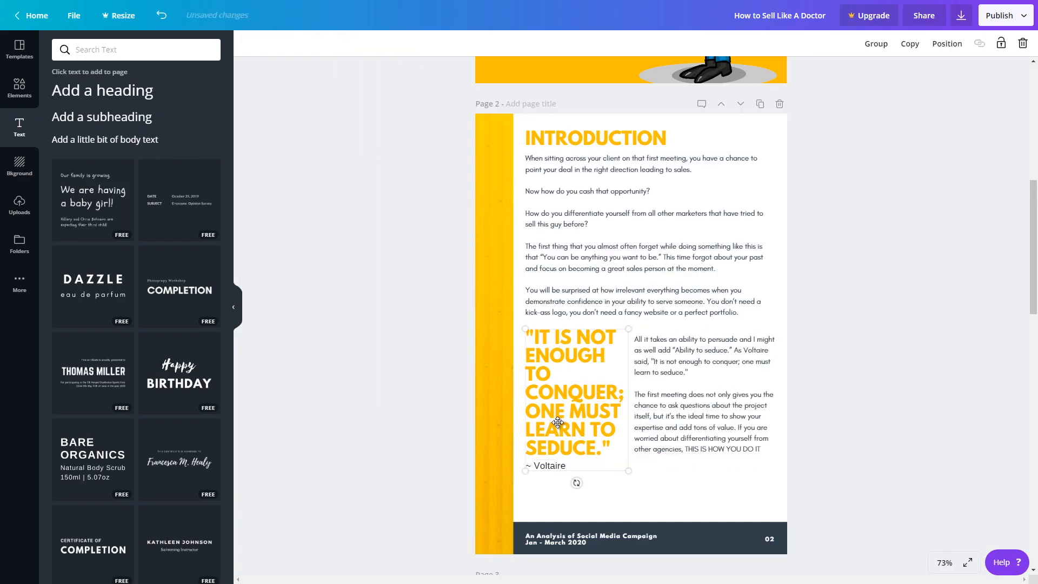
{"action": "left_click_drag", "start_coordinate": [558, 424], "coordinate": [558, 431]}
{"action": "left_click", "coordinate": [688, 468]}
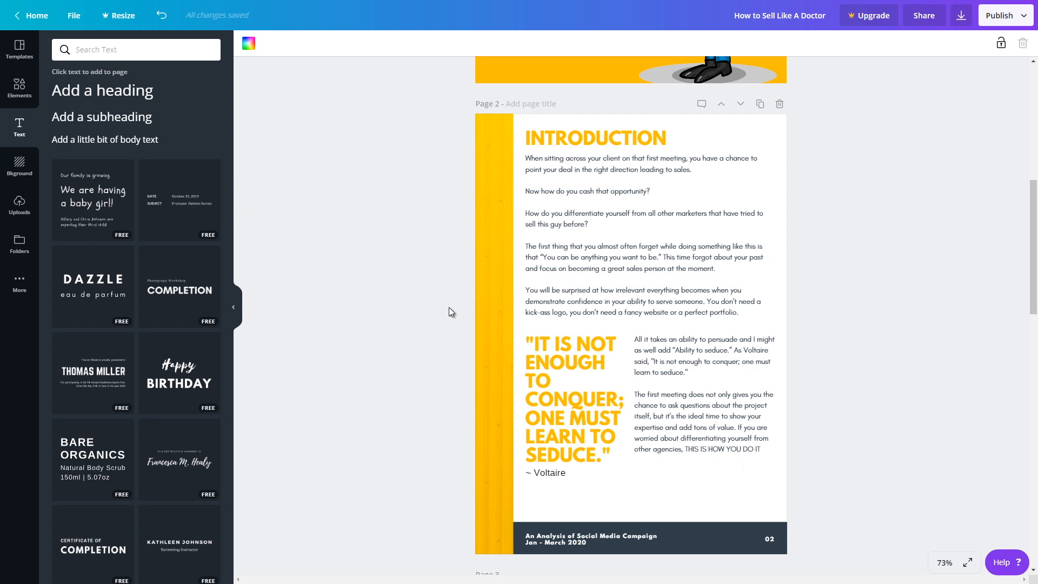
Step: Turn page 2's wood-textured side strip into a plain yellow one
{"action": "left_click", "coordinate": [502, 294]}
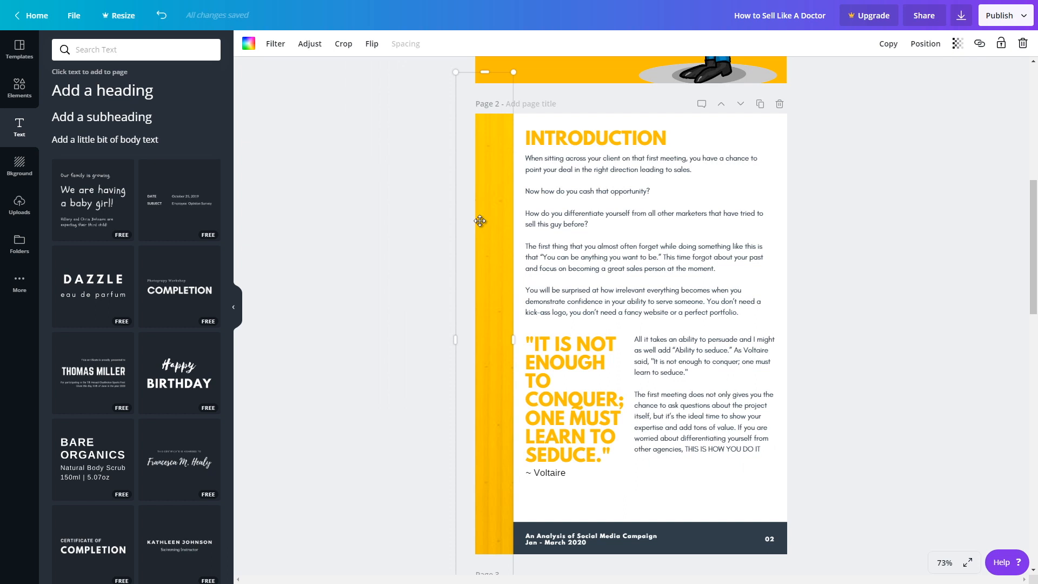
{"action": "left_click", "coordinate": [248, 43]}
{"action": "left_click", "coordinate": [65, 110]}
{"action": "left_click", "coordinate": [361, 307]}
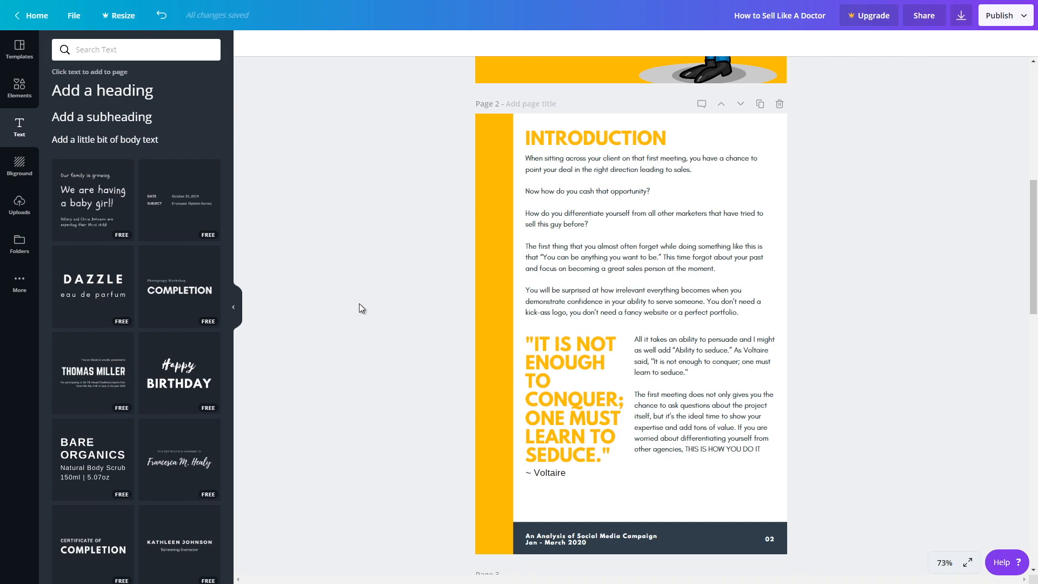
Step: Delete page 3's second text column, widen the first to the full text width, and rearrange it with the heading
{"action": "scroll", "coordinate": [782, 378], "scroll_direction": "down", "scroll_amount": 8}
{"action": "left_click", "coordinate": [609, 225]}
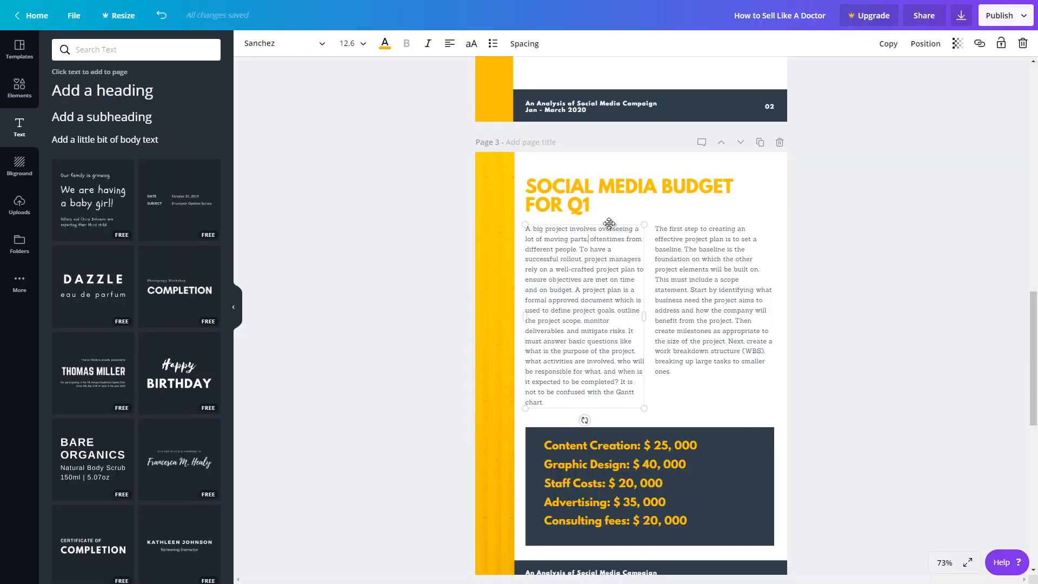
{"action": "left_click", "coordinate": [716, 276]}
{"action": "key", "text": "Delete"}
{"action": "left_click_drag", "start_coordinate": [644, 315], "coordinate": [772, 324]}
{"action": "left_click_drag", "start_coordinate": [658, 228], "coordinate": [657, 314]}
{"action": "left_click_drag", "start_coordinate": [670, 187], "coordinate": [670, 269]}
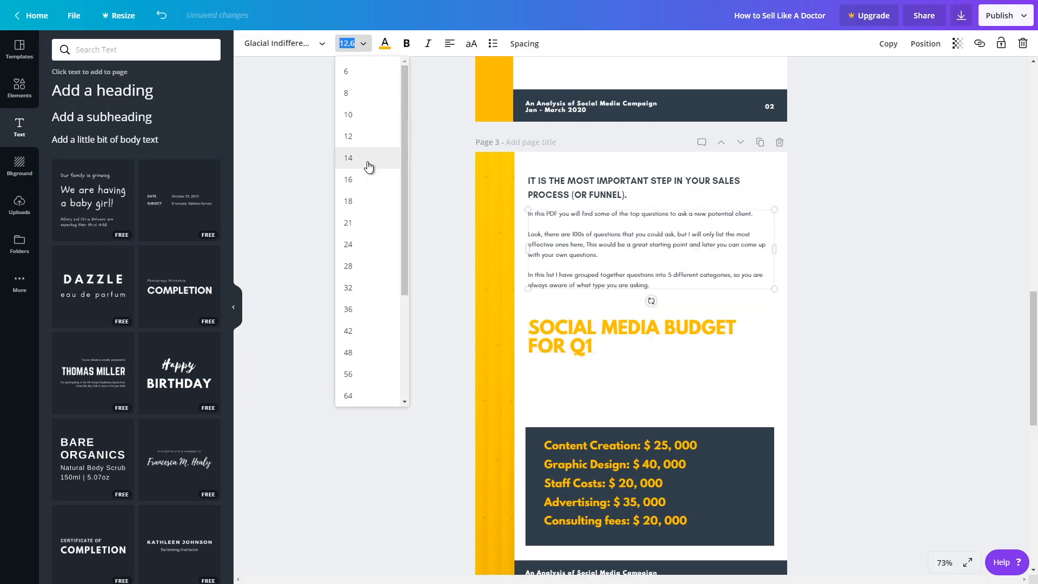
Step: Replace page 3's footer text with "MARKETING DESIGN PRO | SELL LIKE A DOCTOR QUESTIONS"
{"action": "type", "text": "MARKETING DESIGN PRO | SELL LIKE A DOCTOR"}
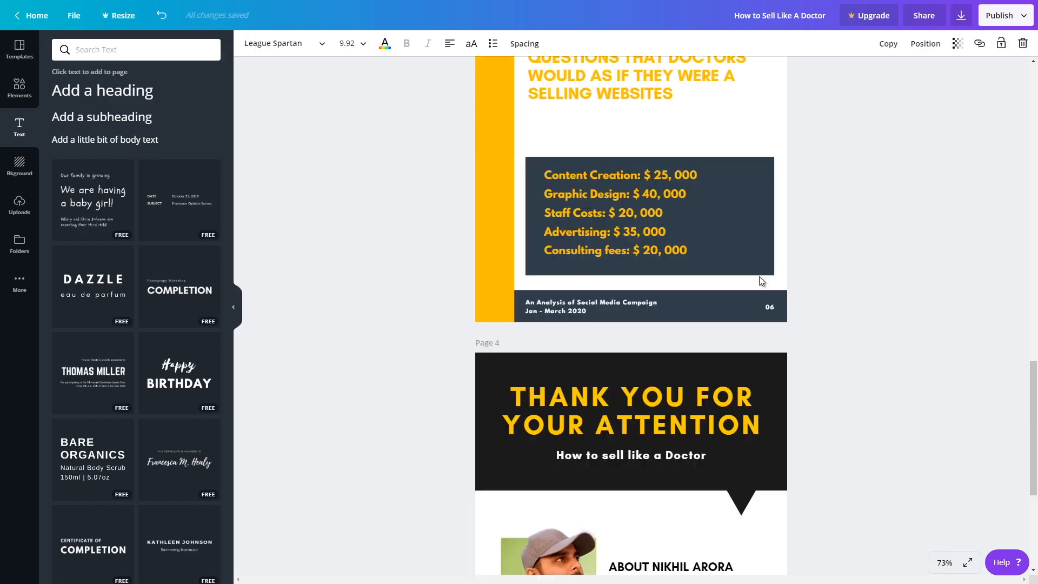
{"action": "scroll", "coordinate": [631, 316], "scroll_direction": "up", "scroll_amount": 5}
{"action": "scroll", "coordinate": [630, 316], "scroll_direction": "down", "scroll_amount": 1}
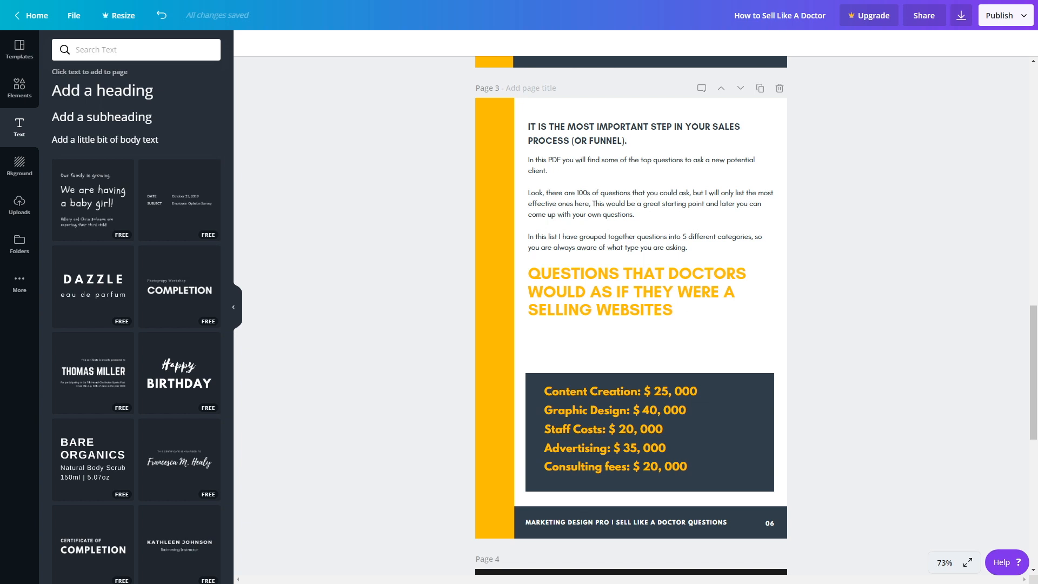
Step: Replace the budget list in page 3's dark box with the rapport questions from the PDF, starting "What had lead up to today?"
{"action": "scroll", "coordinate": [662, 296], "scroll_direction": "down", "scroll_amount": 2}
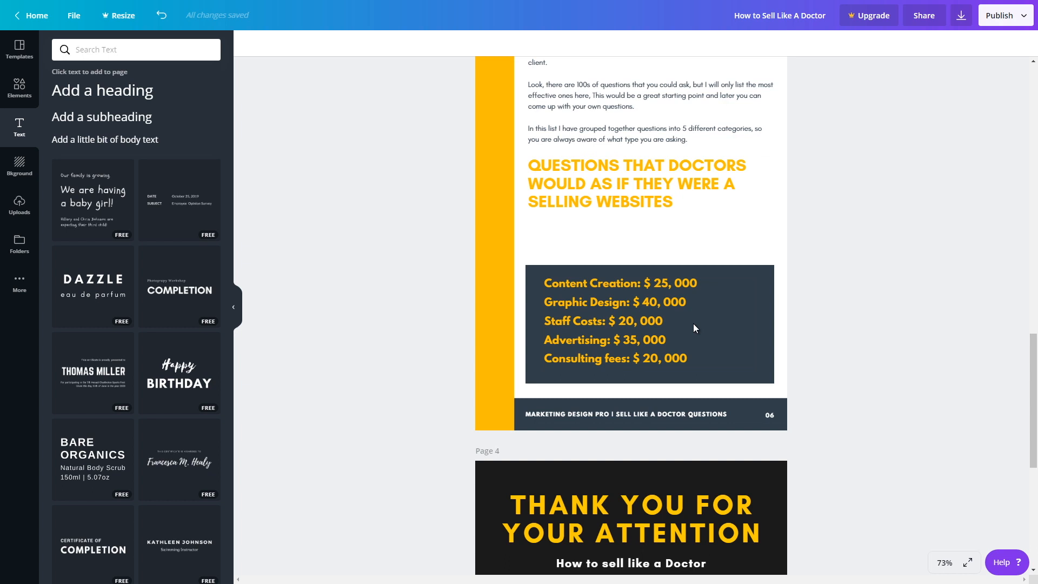
{"action": "left_click", "coordinate": [634, 321]}
{"action": "left_click", "coordinate": [1019, 43]}
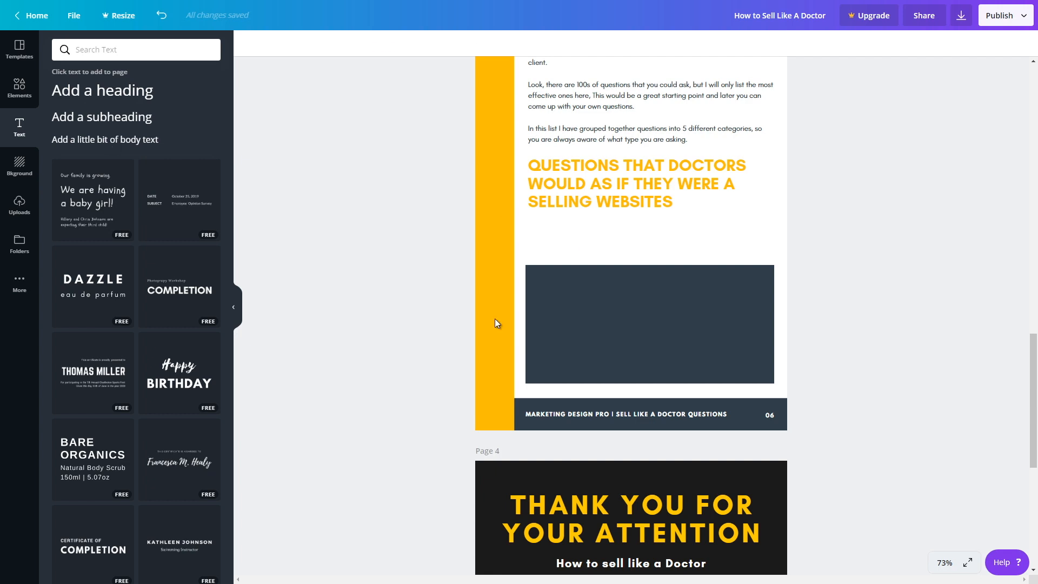
{"action": "key", "text": "ctrl+v"}
{"action": "left_click_drag", "start_coordinate": [527, 436], "coordinate": [529, 436]}
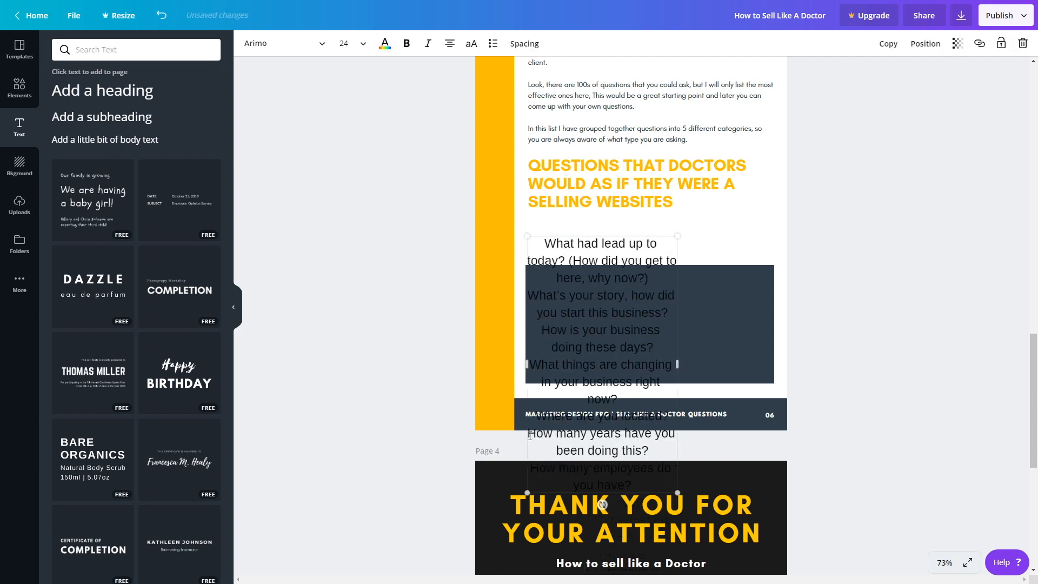
Step: Widen the pasted questions and format them in Glacial Indifference size 14, white and left-aligned
{"action": "left_click_drag", "start_coordinate": [676, 364], "coordinate": [769, 354]}
{"action": "left_click", "coordinate": [364, 43]}
{"action": "left_click", "coordinate": [355, 157]}
{"action": "left_click", "coordinate": [323, 44]}
{"action": "left_click", "coordinate": [301, 120]}
{"action": "left_click", "coordinate": [385, 47]}
{"action": "left_click", "coordinate": [121, 110]}
{"action": "left_click", "coordinate": [451, 45]}
{"action": "left_click", "coordinate": [451, 44]}
Step: Fit the questions inside page 3's dark box and turn them into a bulleted list
{"action": "left_click_drag", "start_coordinate": [669, 300], "coordinate": [676, 349]}
{"action": "left_click_drag", "start_coordinate": [774, 310], "coordinate": [754, 310]}
{"action": "left_click_drag", "start_coordinate": [646, 310], "coordinate": [648, 311]}
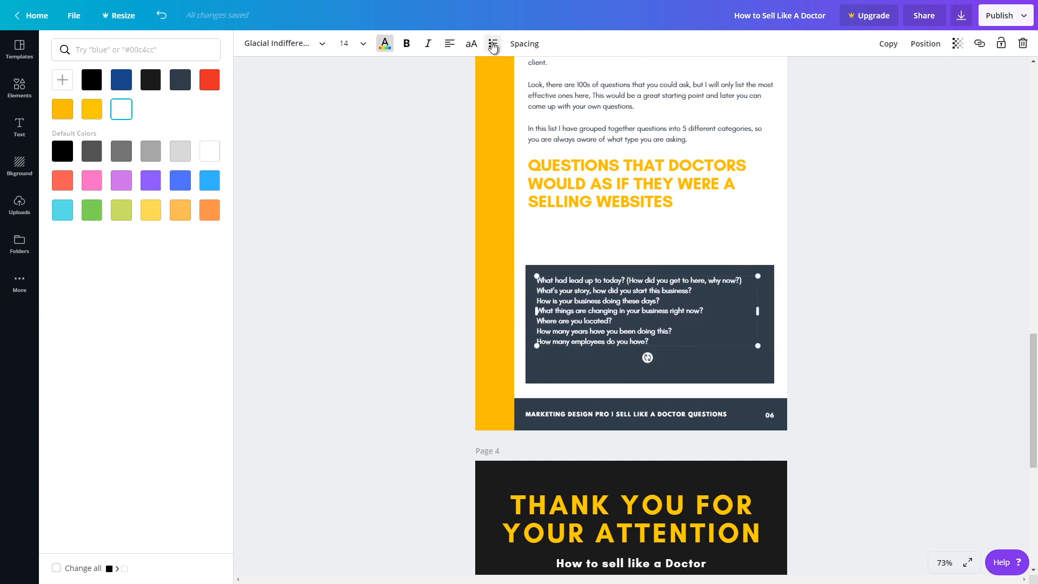
{"action": "left_click", "coordinate": [493, 46]}
{"action": "left_click", "coordinate": [817, 249]}
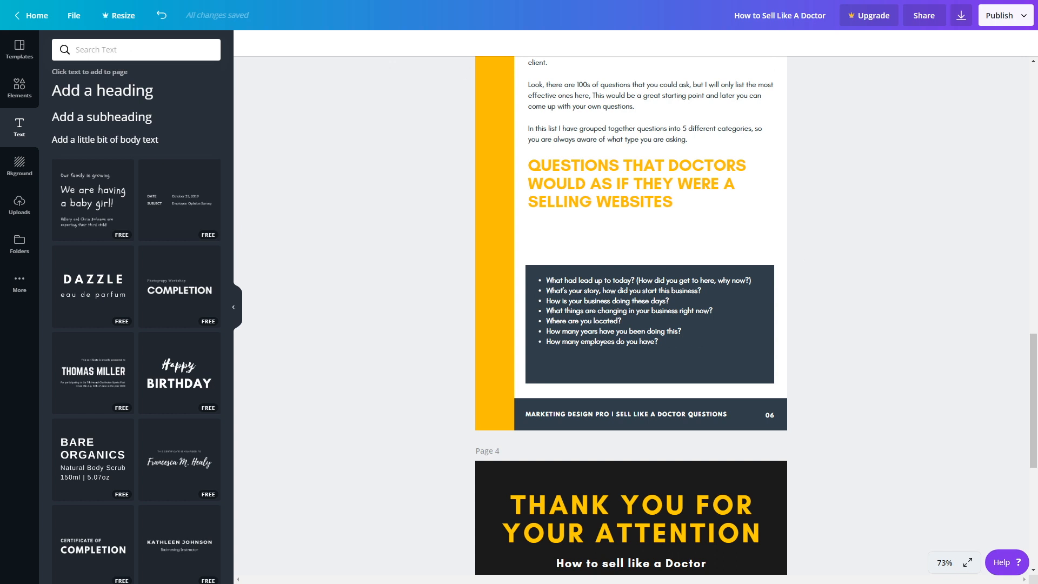
Step: Crop the lower edge of page 3's dark box so it ends just below the last question
{"action": "left_click", "coordinate": [635, 366]}
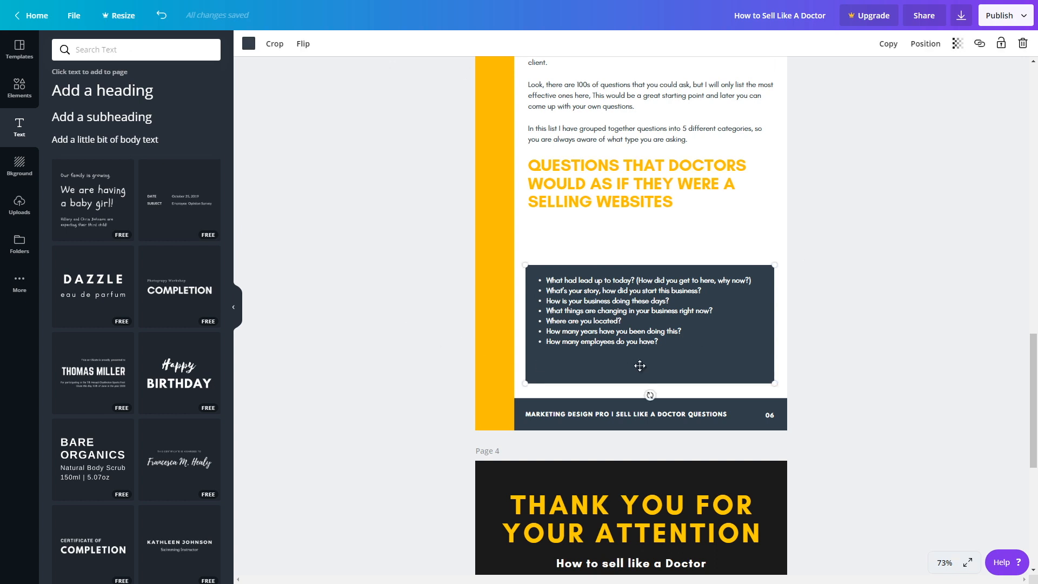
{"action": "left_click", "coordinate": [275, 44]}
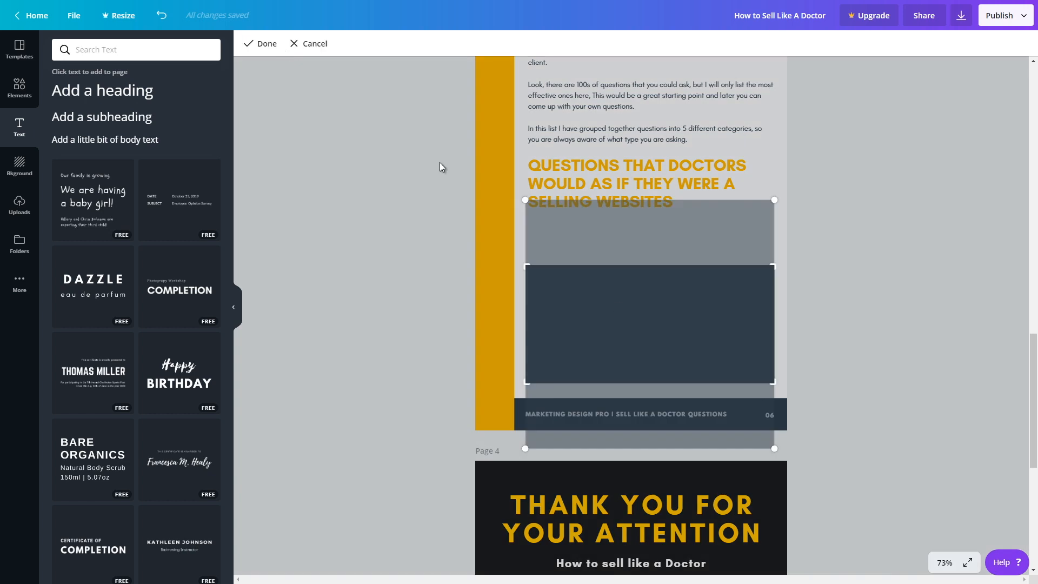
{"action": "left_click_drag", "start_coordinate": [529, 380], "coordinate": [525, 366]}
{"action": "left_click", "coordinate": [591, 245]}
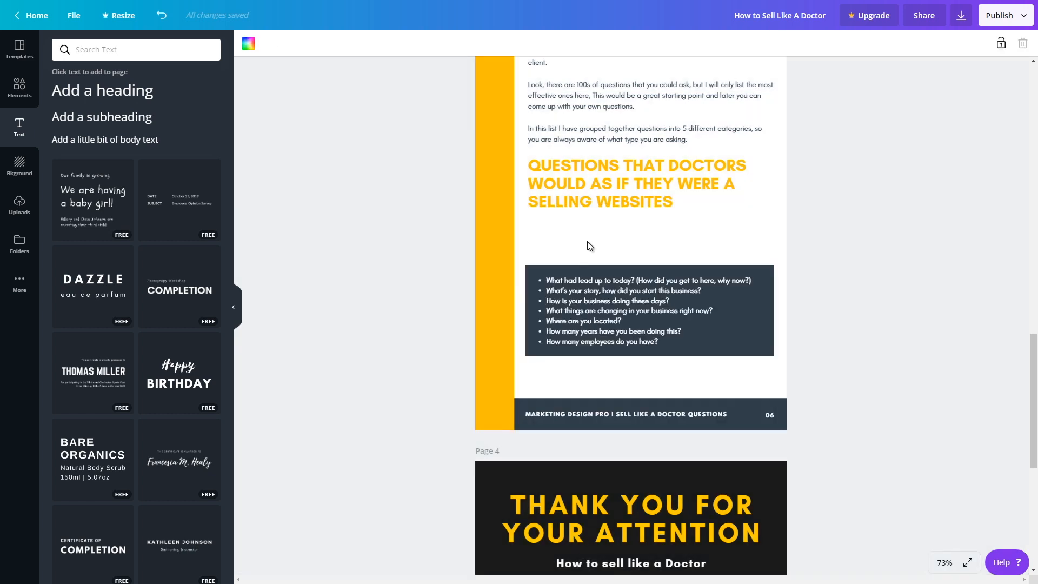
Step: Copy "Building rapport" from the PDF and duplicate page 3's first subheading below the yellow heading to hold it
{"action": "scroll", "coordinate": [510, 283], "scroll_direction": "up", "scroll_amount": 2}
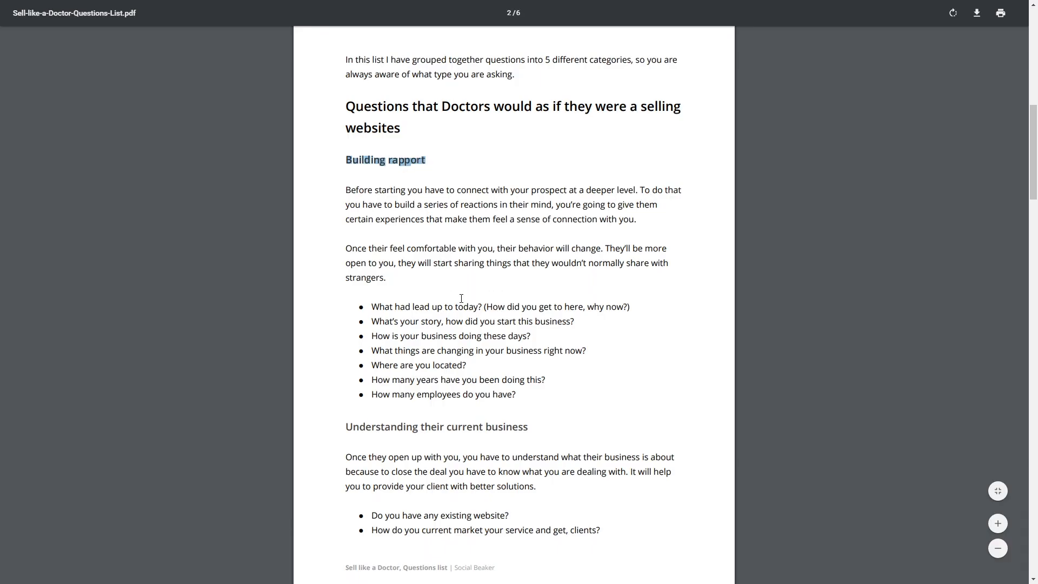
{"action": "double_click", "coordinate": [350, 158]}
{"action": "left_click_drag", "start_coordinate": [349, 158], "coordinate": [411, 160]}
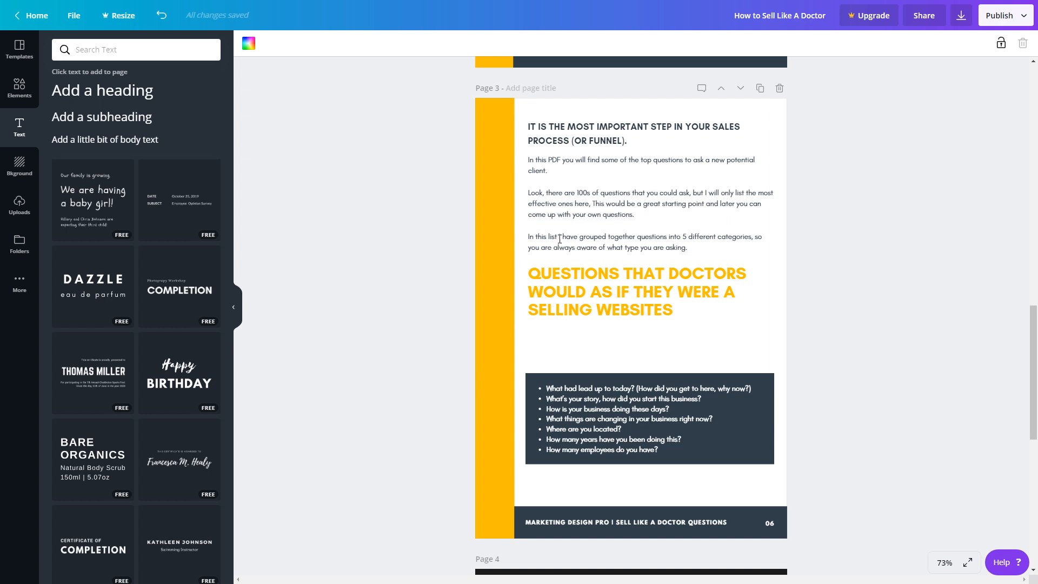
{"action": "left_click", "coordinate": [627, 134]}
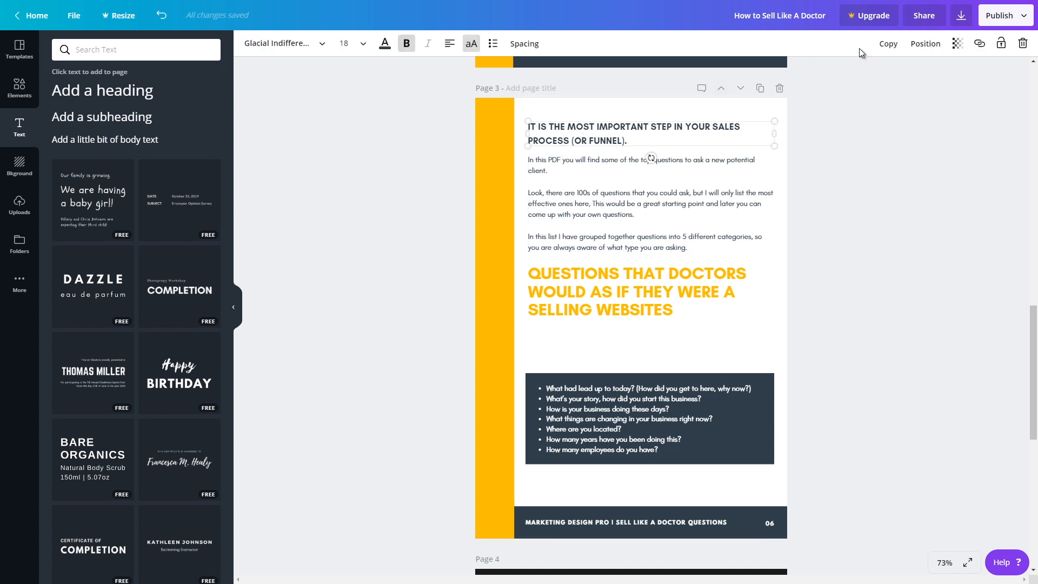
{"action": "left_click", "coordinate": [900, 47]}
{"action": "left_click_drag", "start_coordinate": [638, 153], "coordinate": [629, 352]}
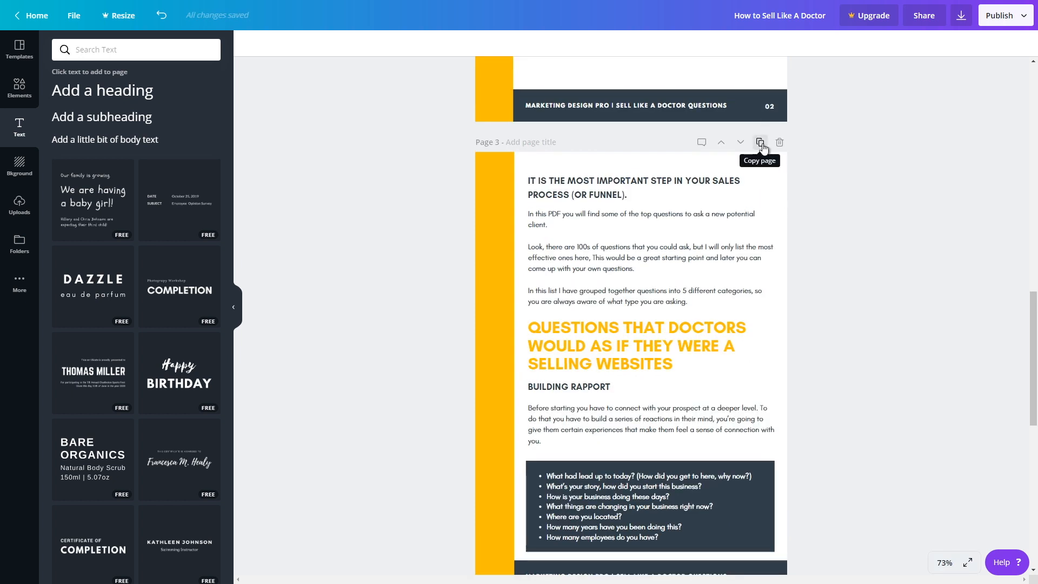
Step: Duplicate page 3 and select the "Understanding their current business" content in Sell-like-a-Doctor-Questions-List.pdf for the new page
{"action": "left_click", "coordinate": [760, 143]}
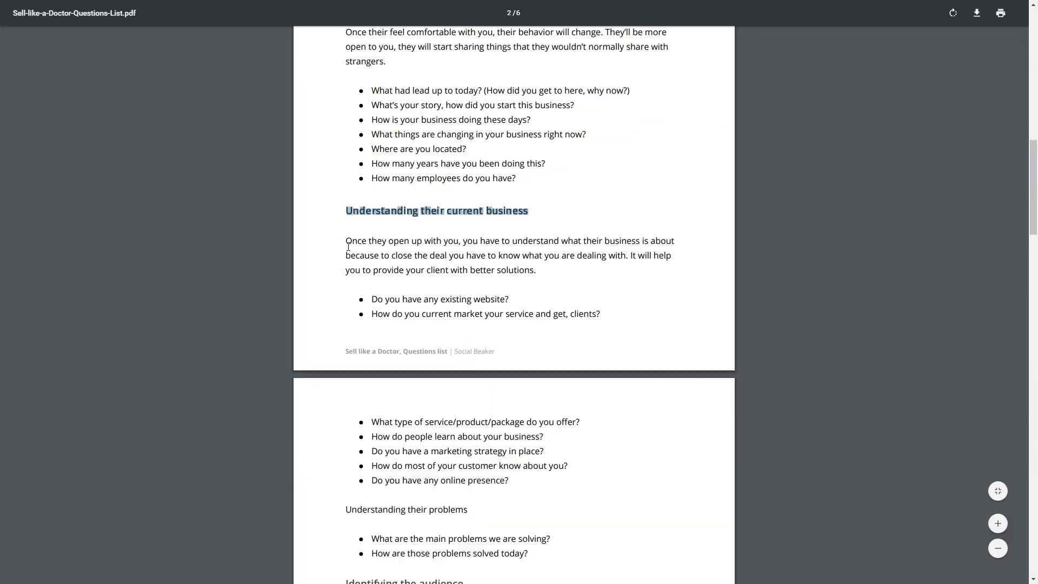
{"action": "left_click_drag", "start_coordinate": [366, 301], "coordinate": [559, 250]}
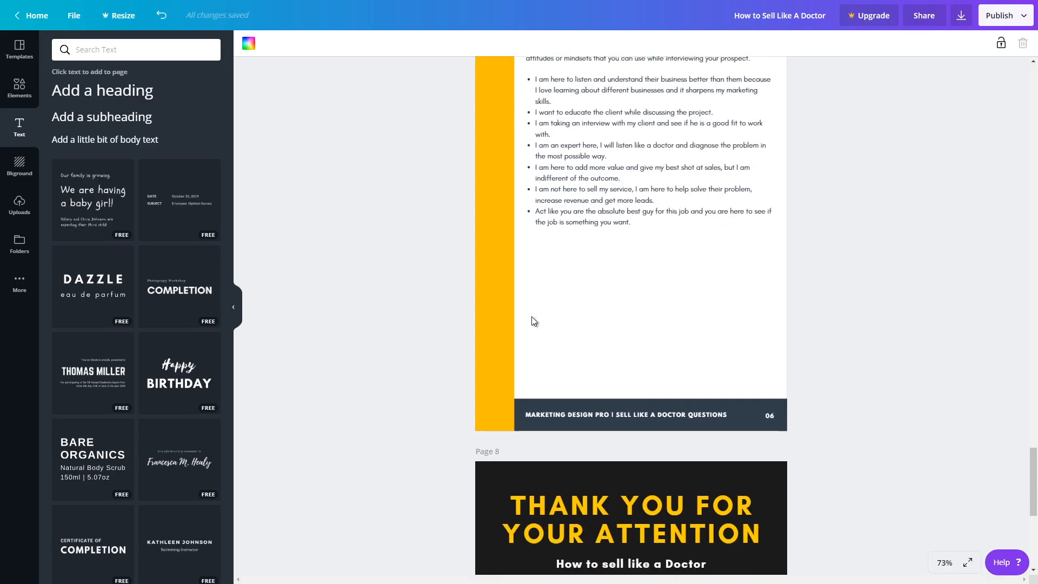
Step: Download all 8 pages of the finished design as PDF Print
{"action": "scroll", "coordinate": [531, 316], "scroll_direction": "down", "scroll_amount": 4}
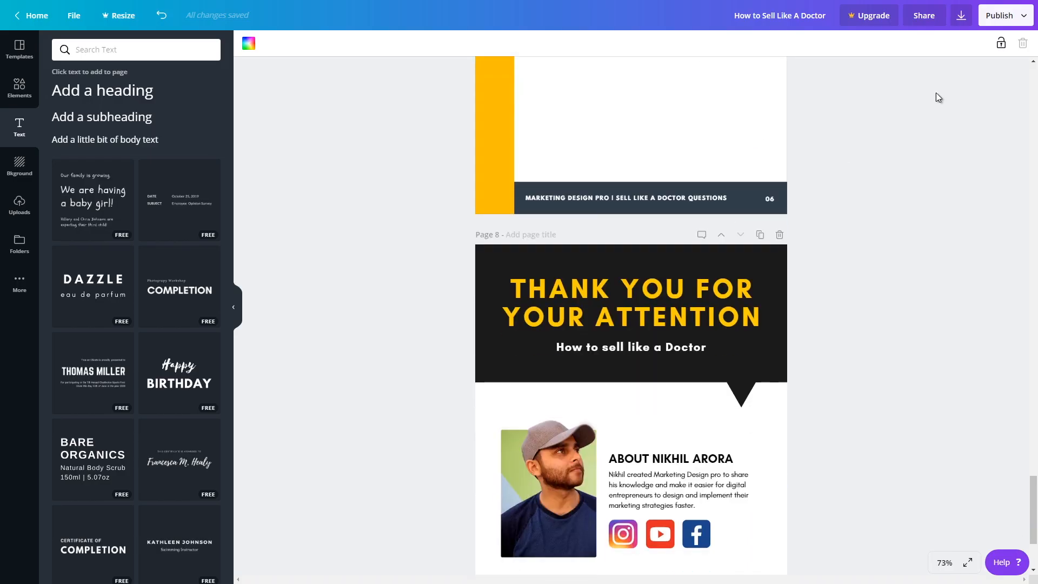
{"action": "scroll", "coordinate": [944, 75], "scroll_direction": "down", "scroll_amount": 3}
{"action": "left_click", "coordinate": [961, 15]}
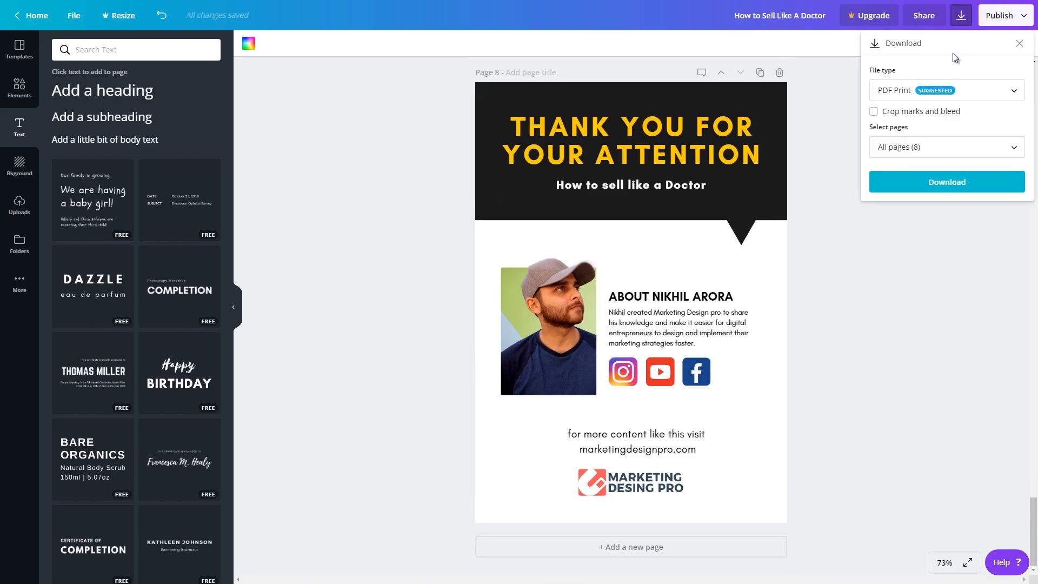
{"action": "left_click", "coordinate": [946, 90]}
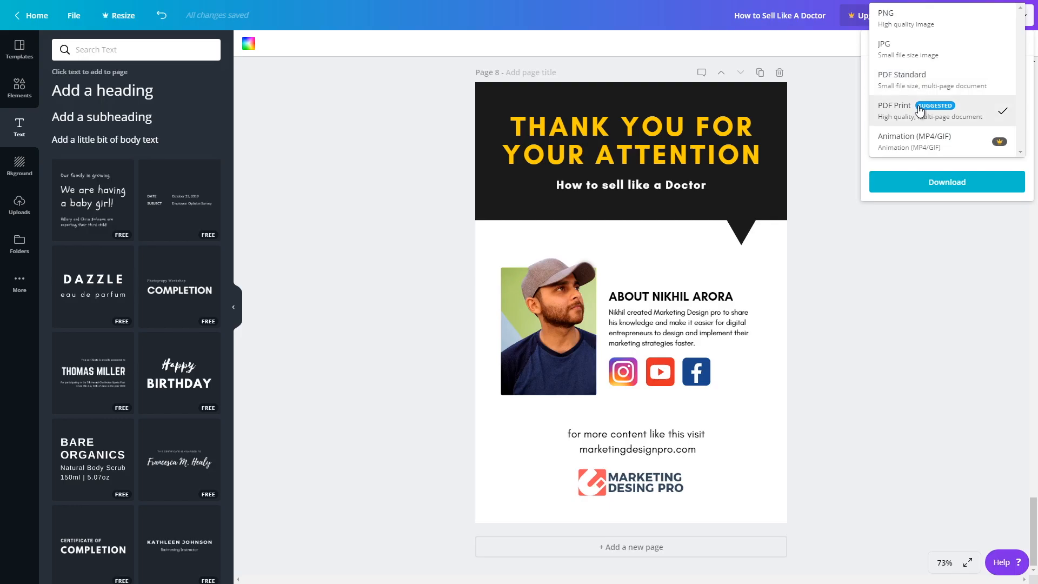
{"action": "left_click", "coordinate": [920, 110]}
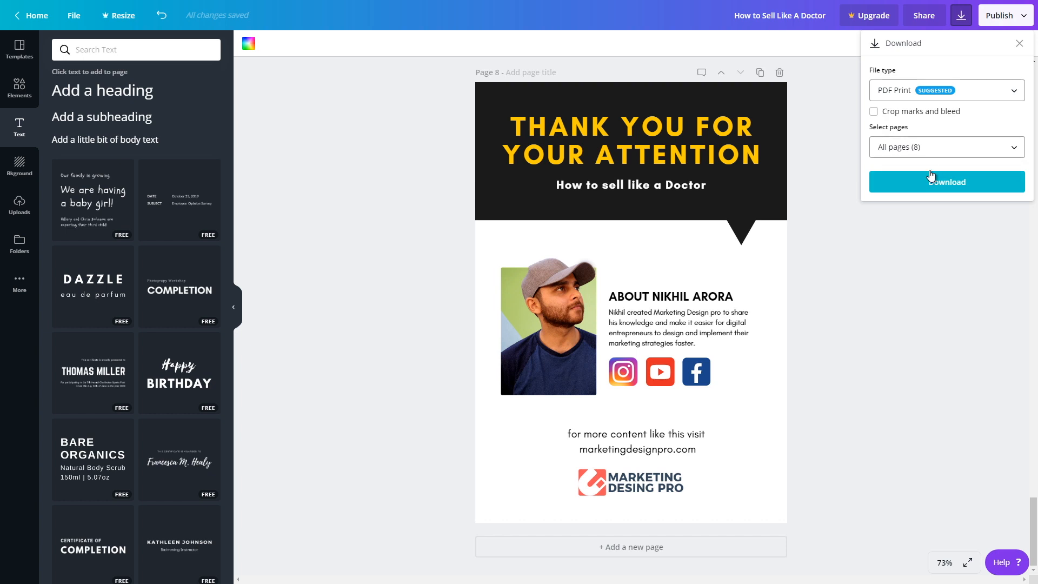
{"action": "left_click", "coordinate": [934, 186]}
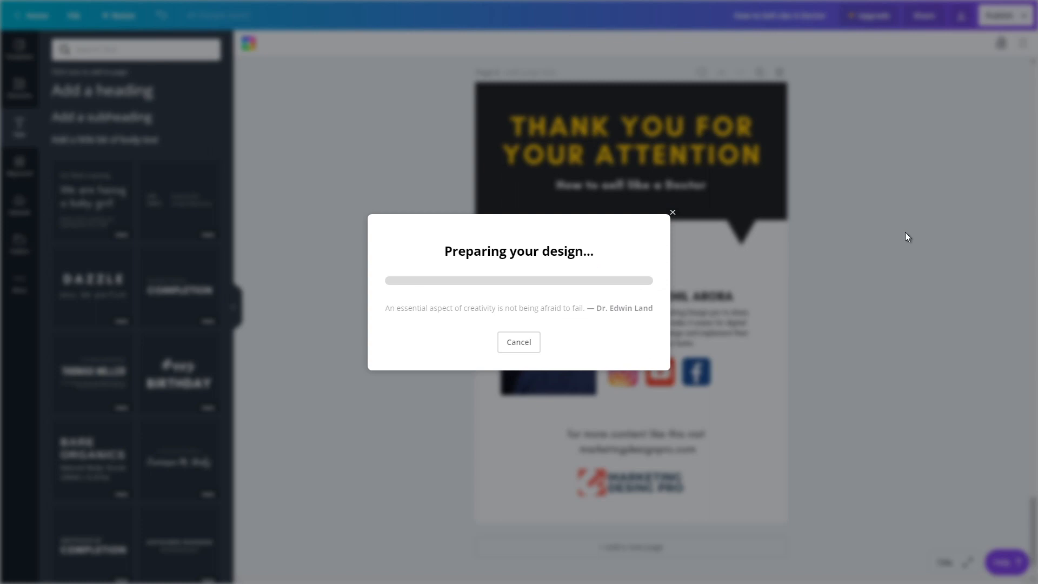